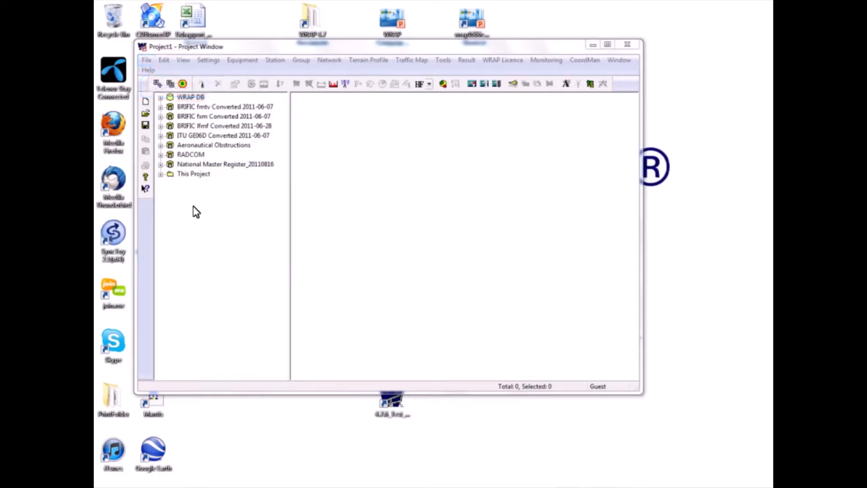
# - Open the recent project OstergotlandMap_Broadcast_ILS_VOR_WithILS-VOR.wpr and expand WRAP DB down to the searches under Stations in Database
pyautogui.click(147, 62)
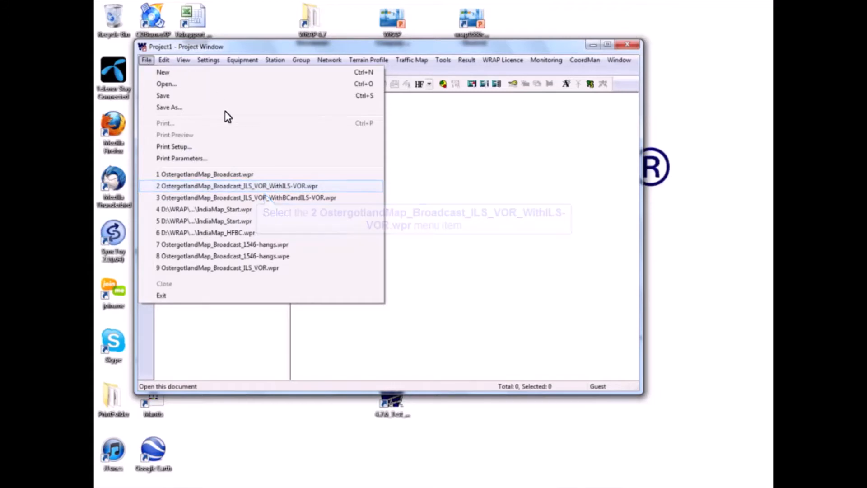
pyautogui.click(237, 188)
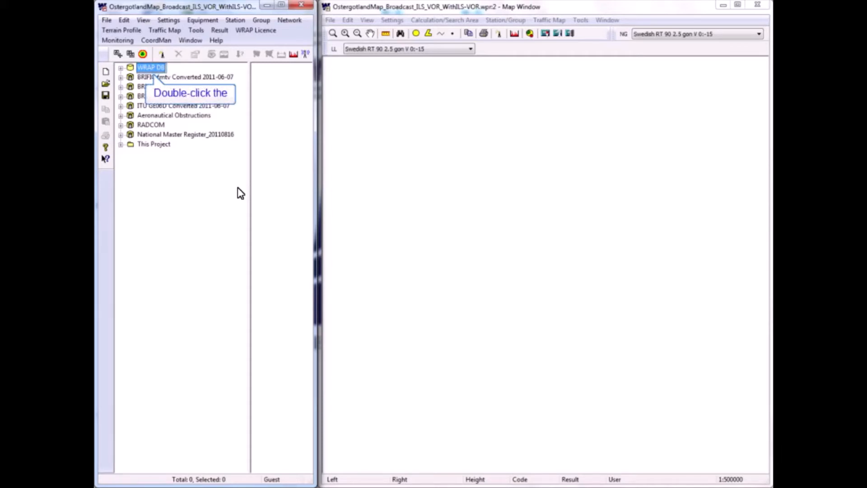
pyautogui.doubleClick(139, 67)
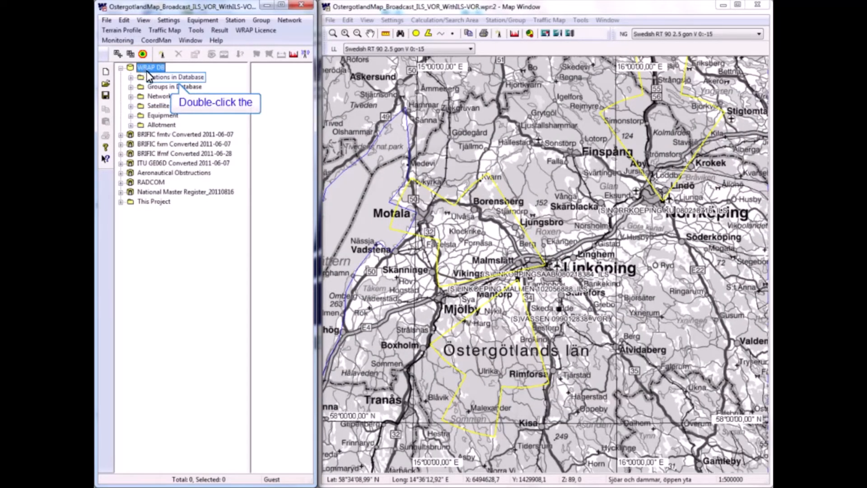
pyautogui.doubleClick(152, 76)
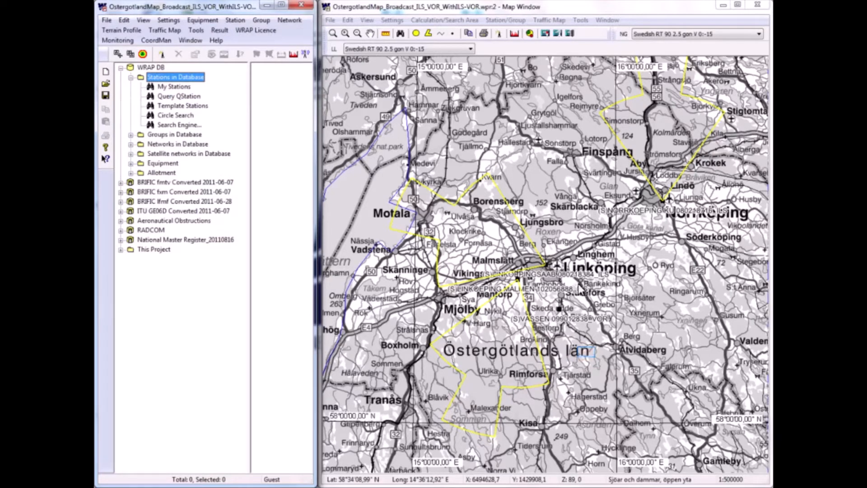
pyautogui.click(587, 353)
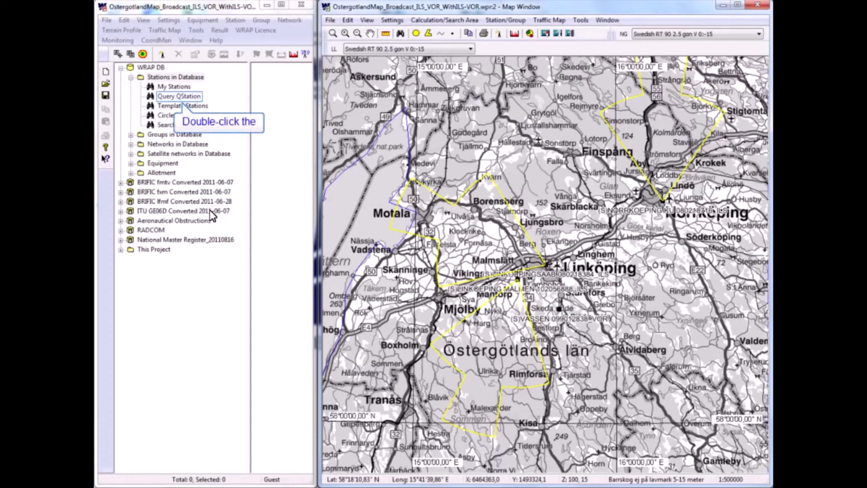
# - List the database stations with Query QStation and add the FM BC Skeda Udde station to the project without results
pyautogui.doubleClick(174, 96)
pyautogui.moveTo(307, 112); pyautogui.dragTo(313, 232)
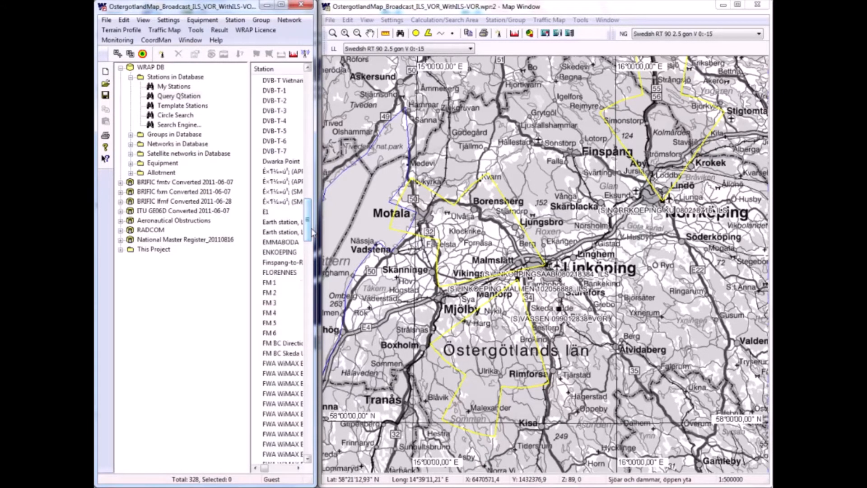
pyautogui.click(270, 354)
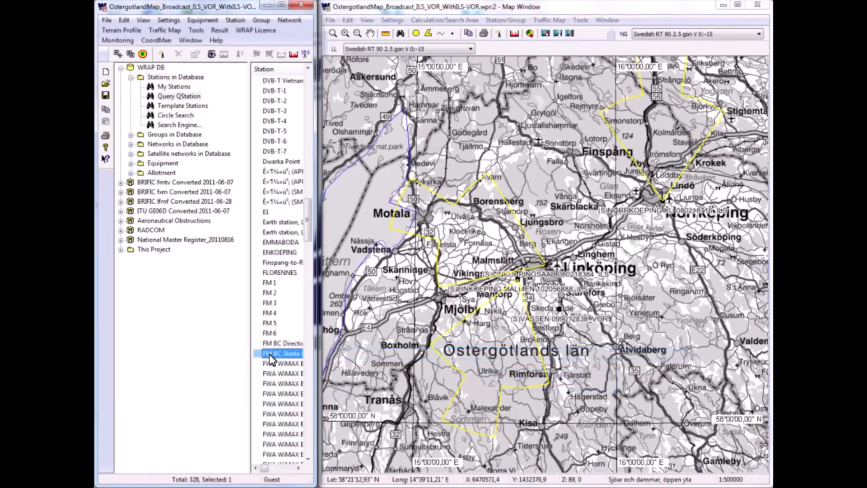
pyautogui.rightClick(269, 355)
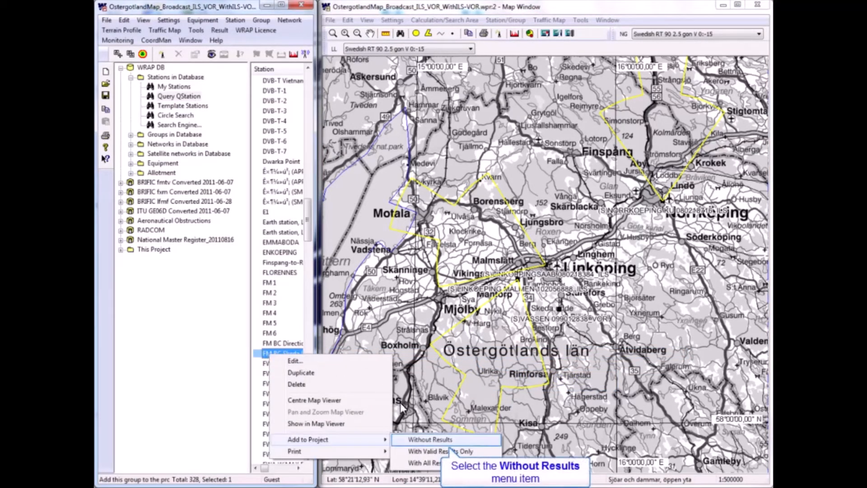
pyautogui.click(411, 441)
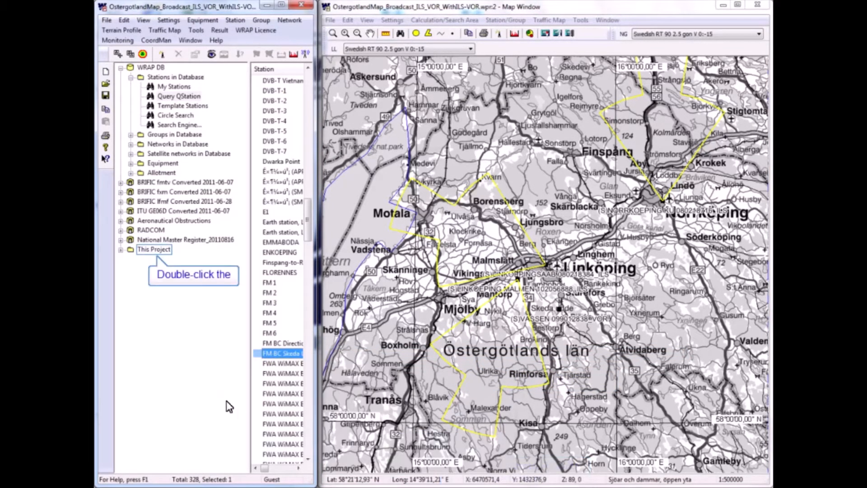
# - List the stations in the project, show FM BC Skeda Udde A in the map viewer and adjust the station list's width
pyautogui.doubleClick(155, 251)
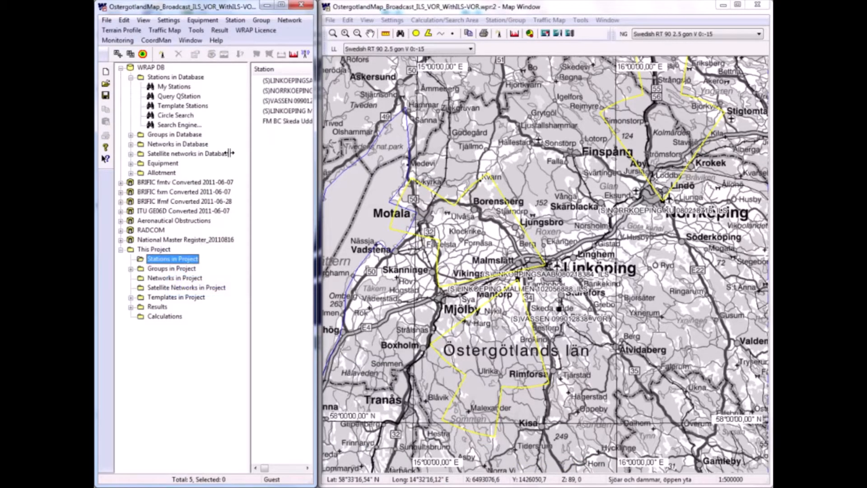
pyautogui.moveTo(231, 153); pyautogui.dragTo(176, 153)
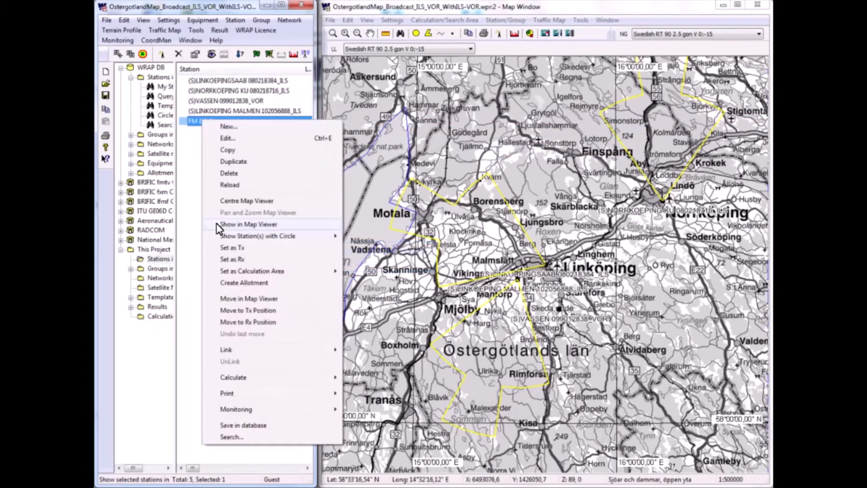
pyautogui.click(216, 224)
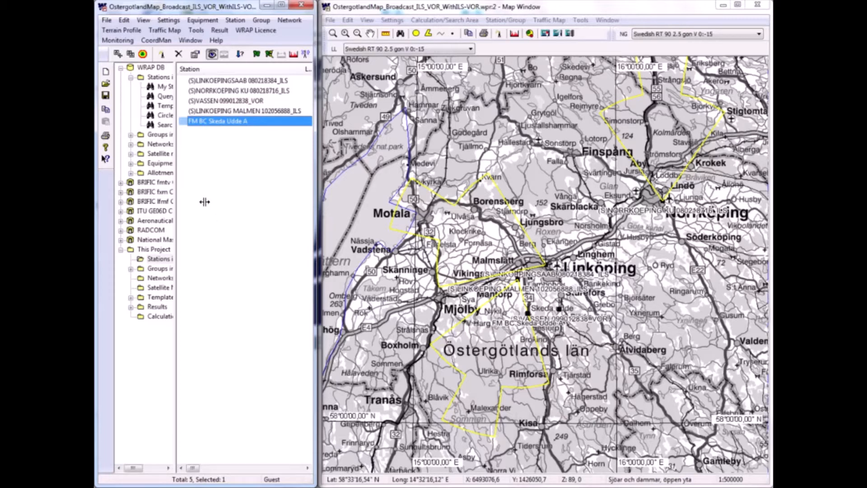
pyautogui.moveTo(199, 145); pyautogui.dragTo(254, 149)
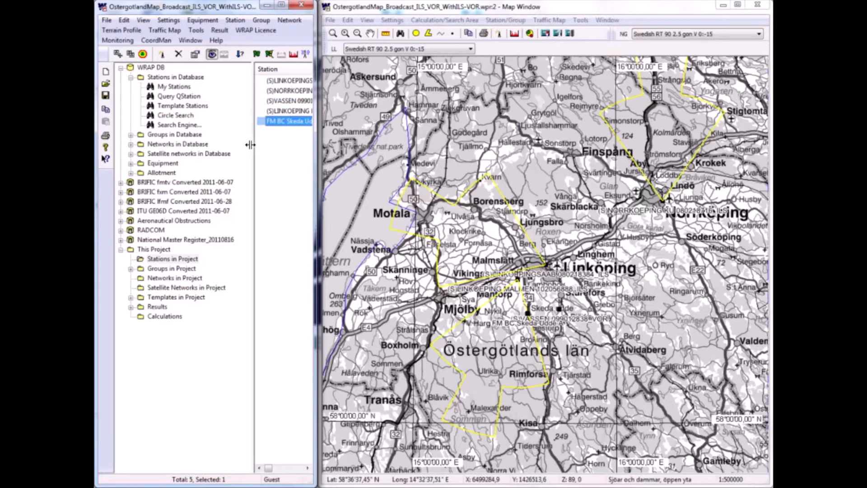
pyautogui.moveTo(251, 142); pyautogui.dragTo(189, 149)
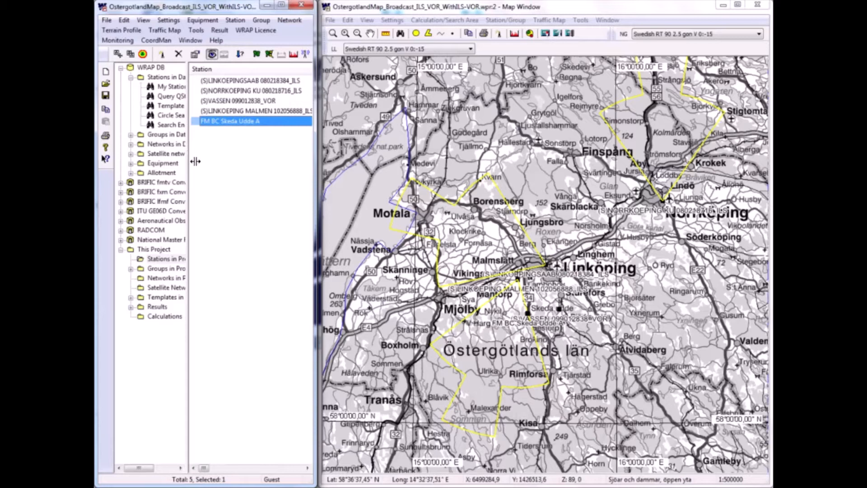
pyautogui.moveTo(195, 171); pyautogui.dragTo(196, 171)
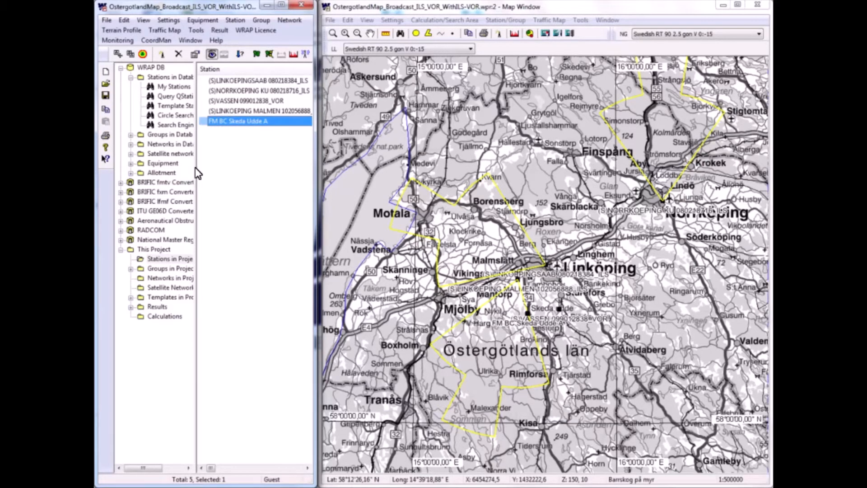
# - Draw a circular search area with a radius of about 62.7 km centred near Linköping on the map
pyautogui.click(416, 34)
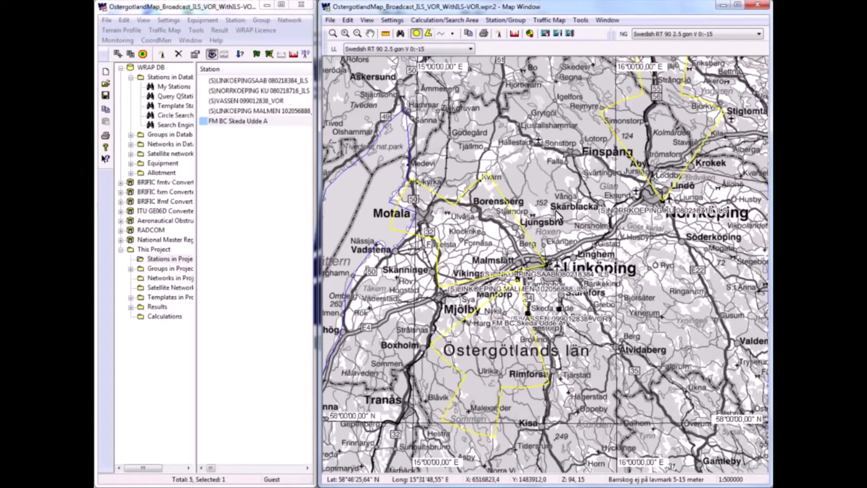
pyautogui.moveTo(560, 285); pyautogui.dragTo(735, 160)
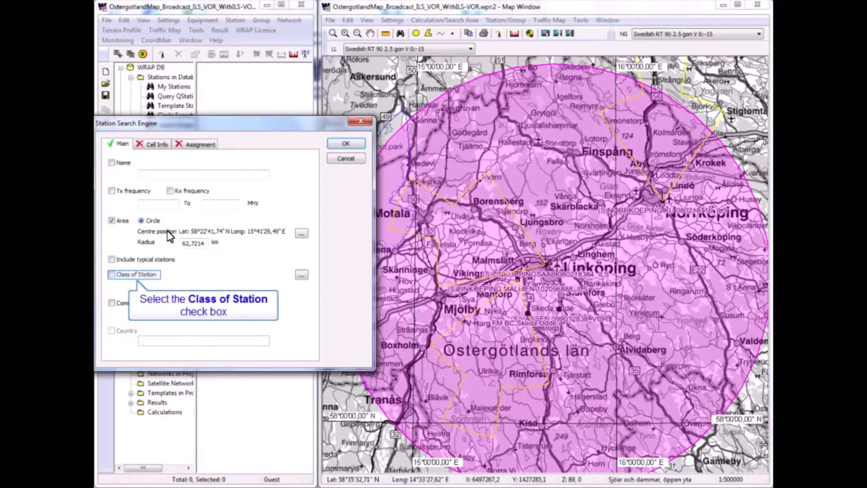
# - Search the BRIFIC fmtv database within the circle for class BC - Broadcasting station,sound with the comment *GE84*
pyautogui.click(112, 275)
pyautogui.click(302, 276)
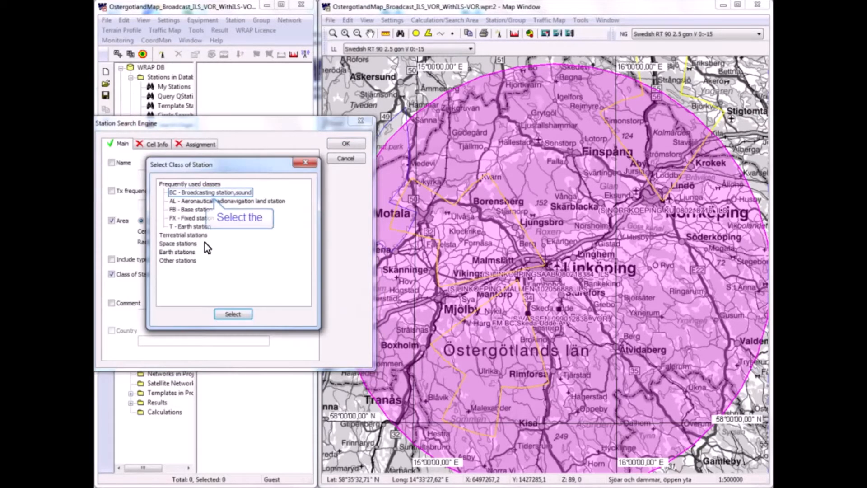
pyautogui.click(192, 194)
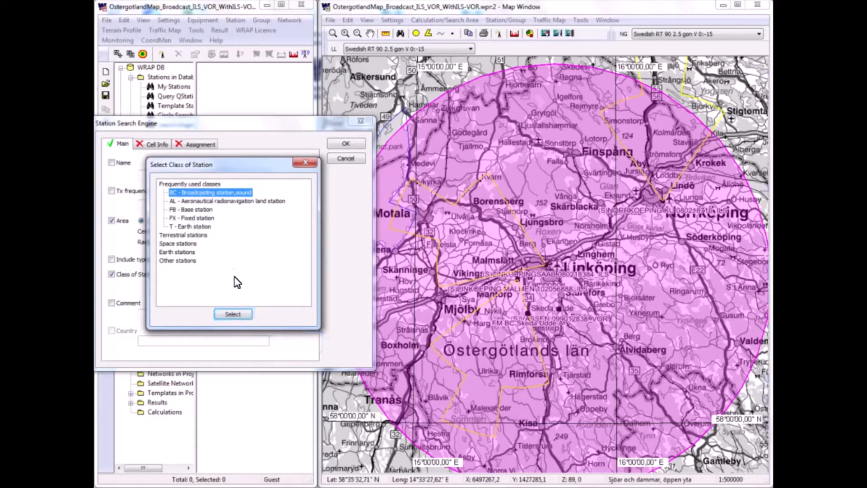
pyautogui.click(235, 315)
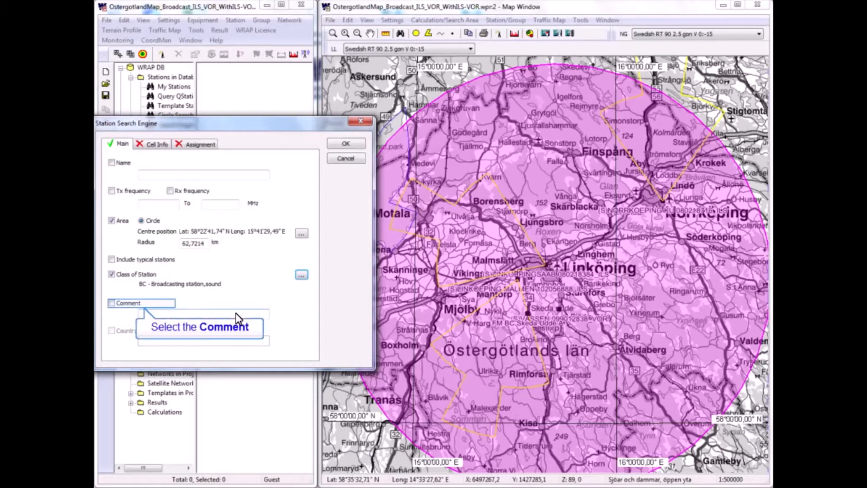
pyautogui.click(111, 303)
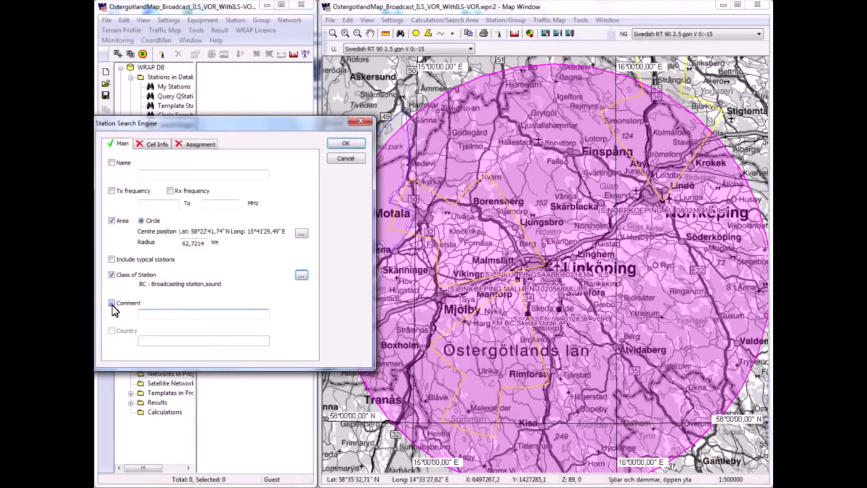
pyautogui.click(155, 316)
pyautogui.write('*GE')
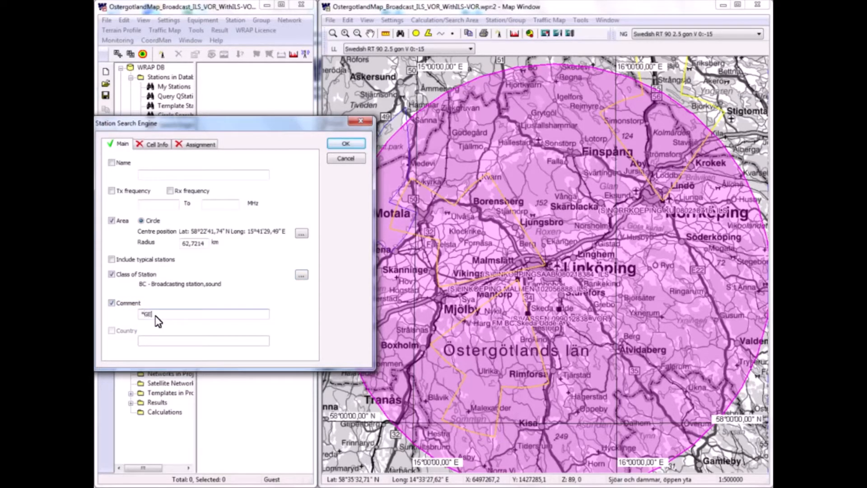
pyautogui.write('84*')
pyautogui.moveTo(251, 122); pyautogui.dragTo(274, 90)
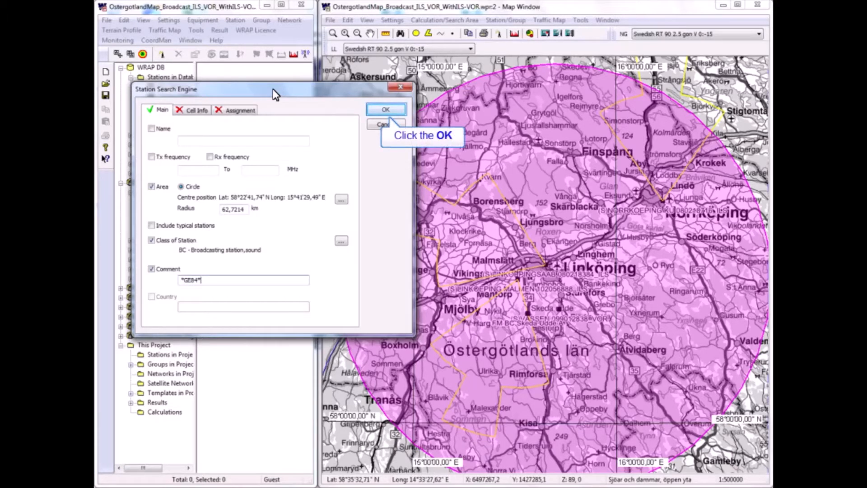
pyautogui.click(385, 112)
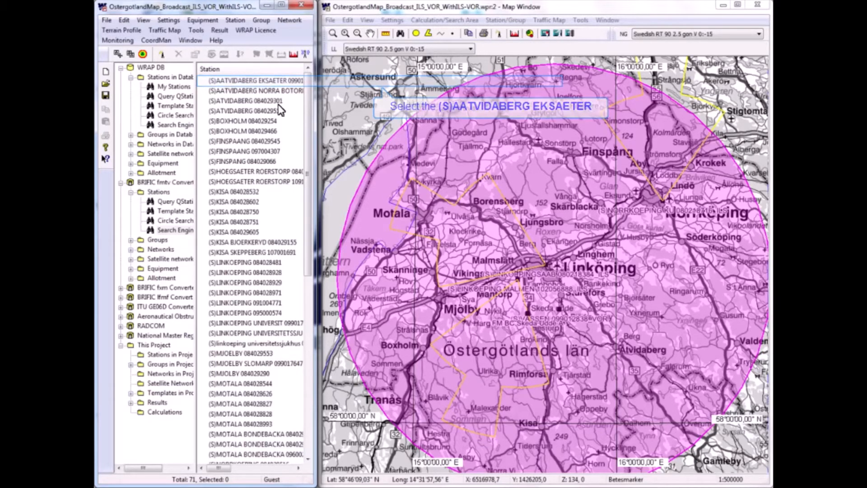
# - Add all the broadcasting stations found by the search to the project without results
pyautogui.click(237, 83)
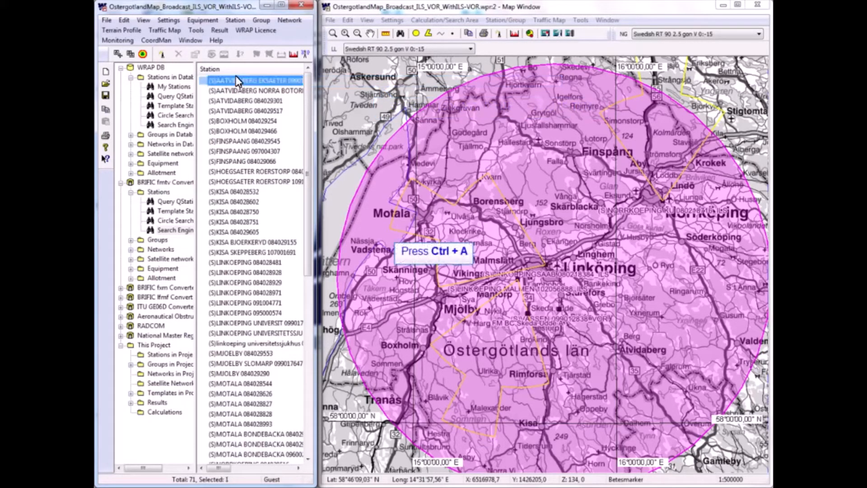
pyautogui.hotkey('ctrl', 'a')
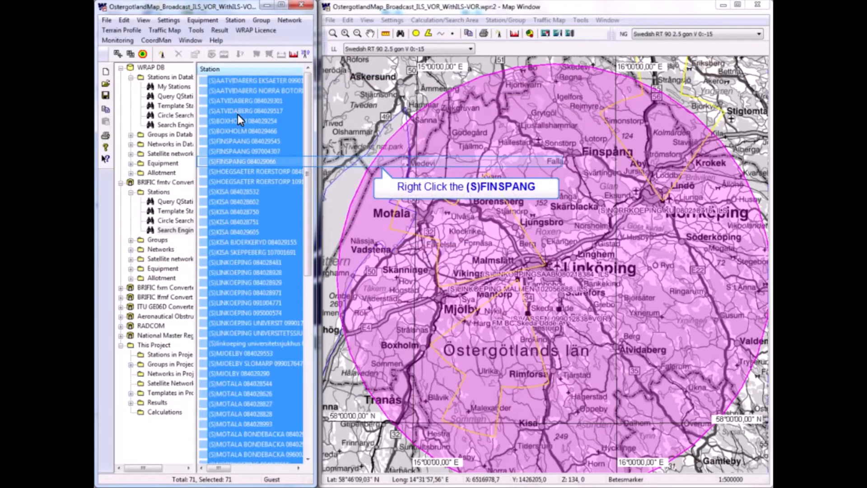
pyautogui.rightClick(237, 161)
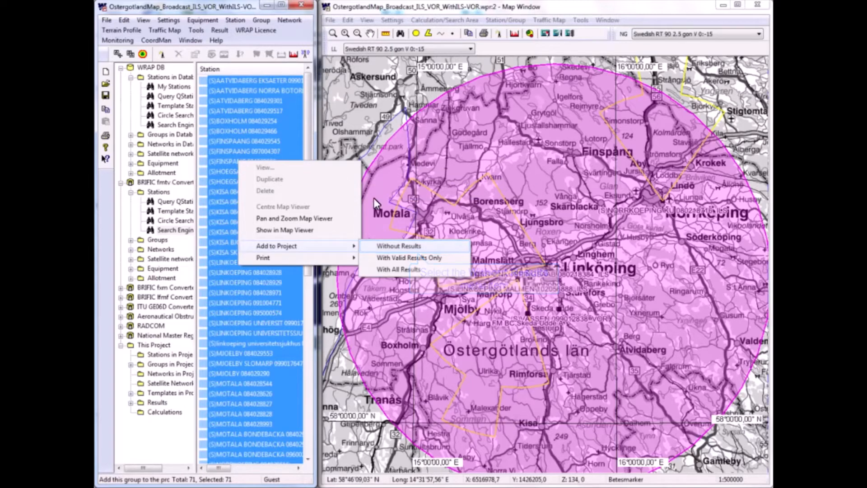
pyautogui.click(392, 247)
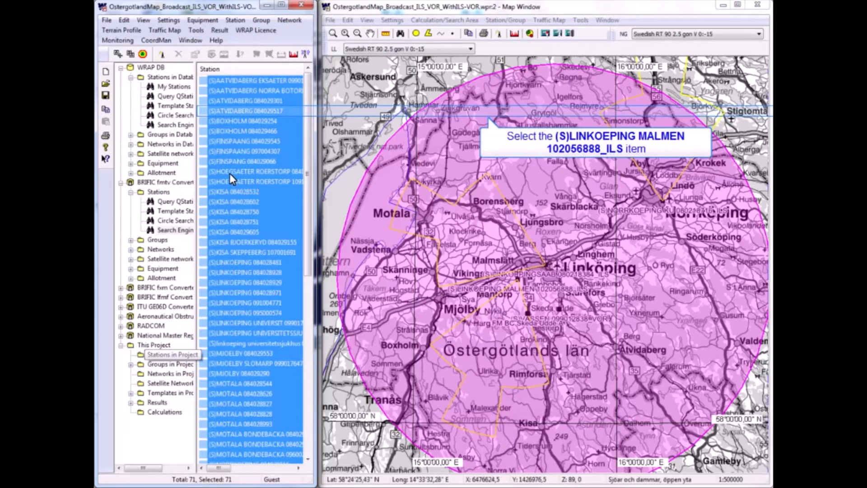
# - Show the project's stations in a wider project window and select the four ILS and VOR stations
pyautogui.click(231, 110)
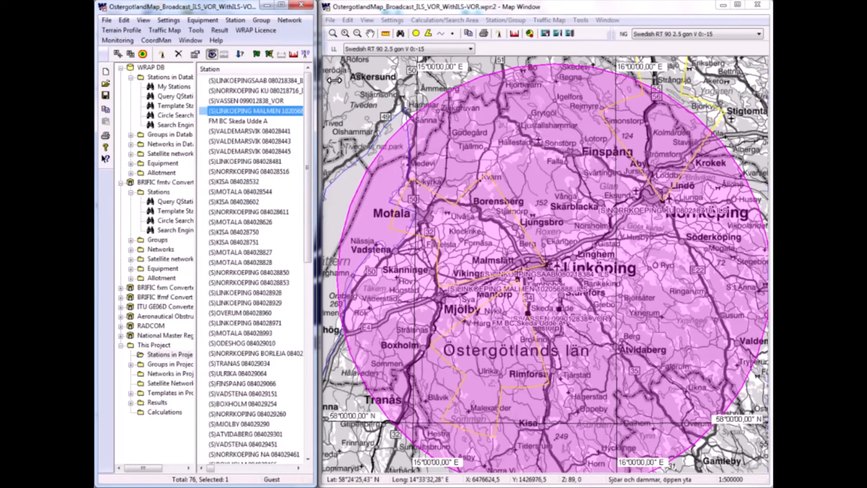
pyautogui.moveTo(335, 80); pyautogui.dragTo(350, 80)
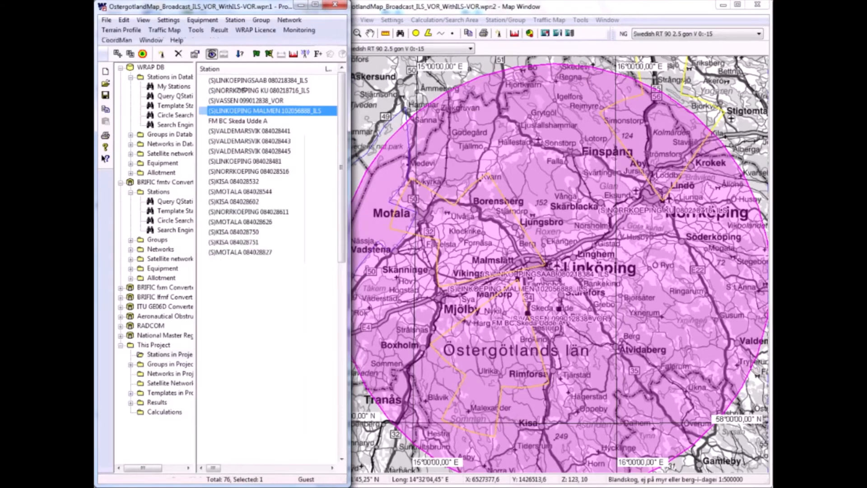
pyautogui.keyDown('shift'); pyautogui.click(246, 81); pyautogui.keyUp('shift')
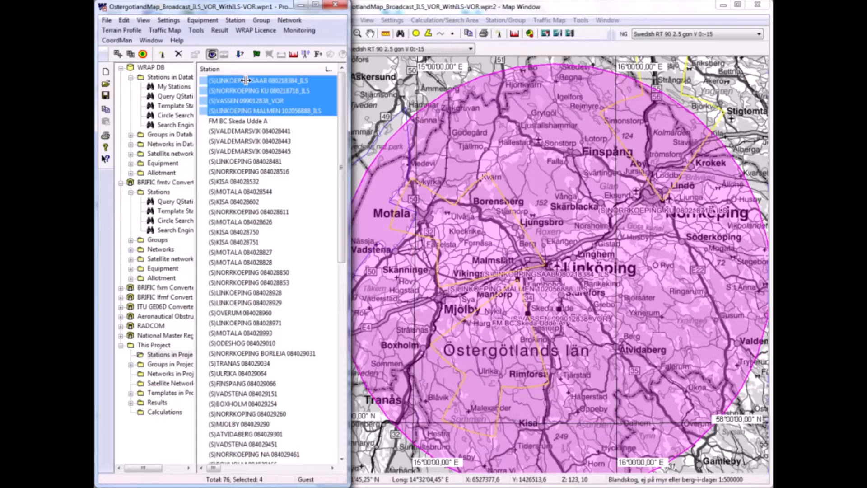
pyautogui.moveTo(196, 132)
pyautogui.mouseDown()
pyautogui.moveTo(184, 134)
pyautogui.moveTo(196, 137)
pyautogui.mouseUp()
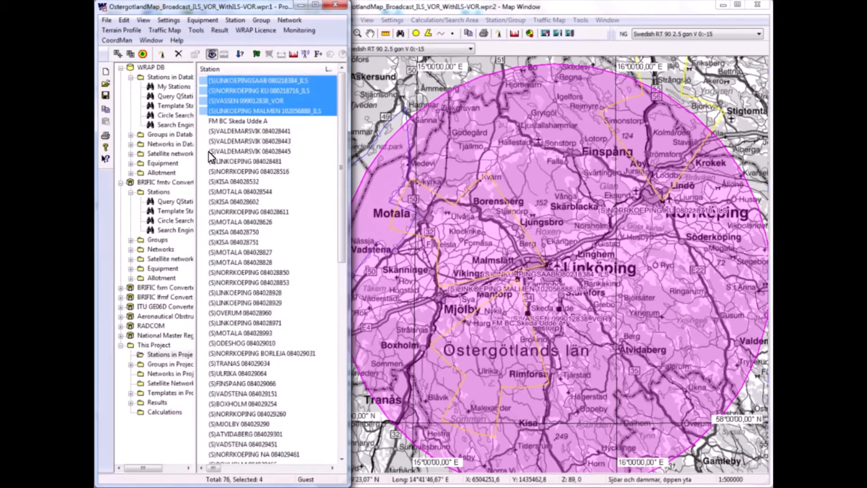
# - Start the Aeronautical Interference tool for the (S)LINKOEPINGSAAB ILS station and include all broadcasting stations
pyautogui.click(213, 80)
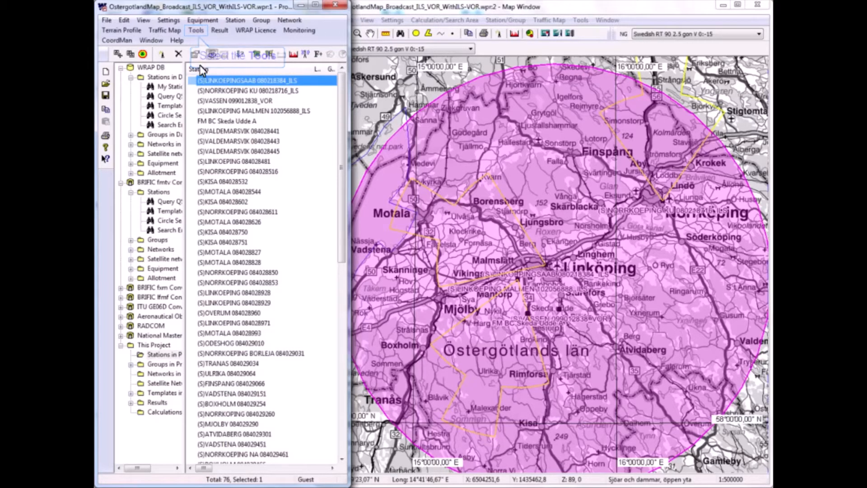
pyautogui.click(197, 32)
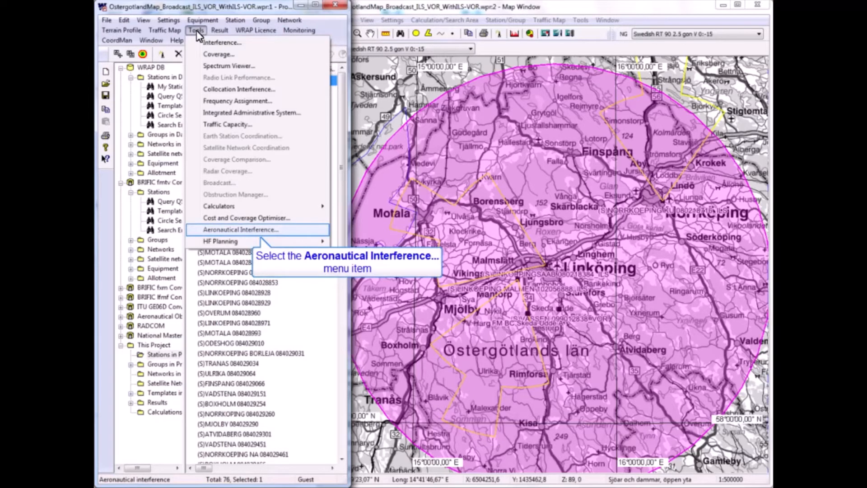
pyautogui.click(240, 230)
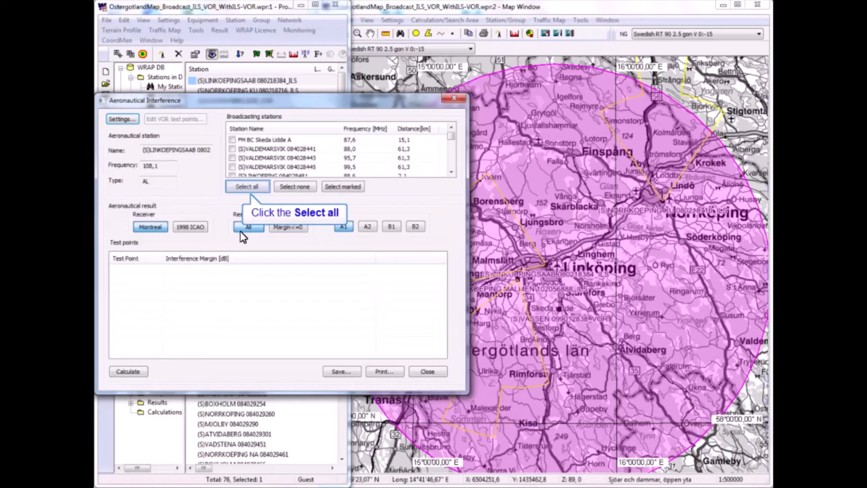
pyautogui.click(253, 186)
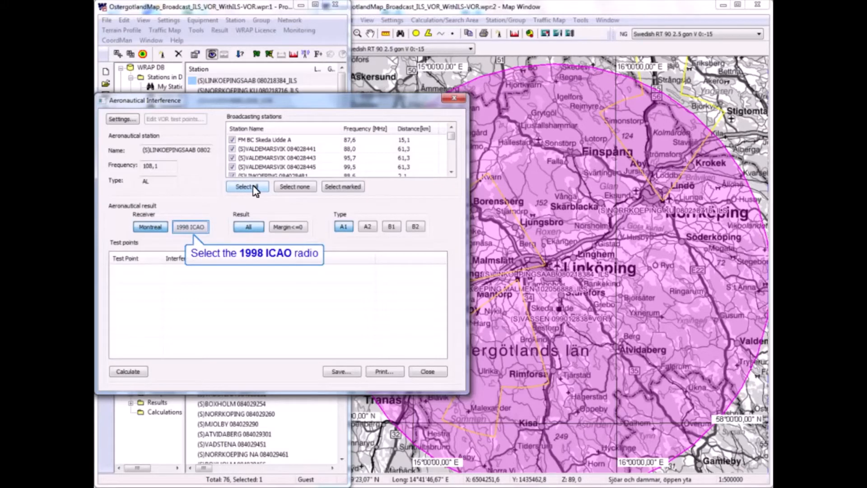
# - Calculate the A1 interference for the 1998 ICAO receiver and sort the test points by interference margin
pyautogui.click(194, 229)
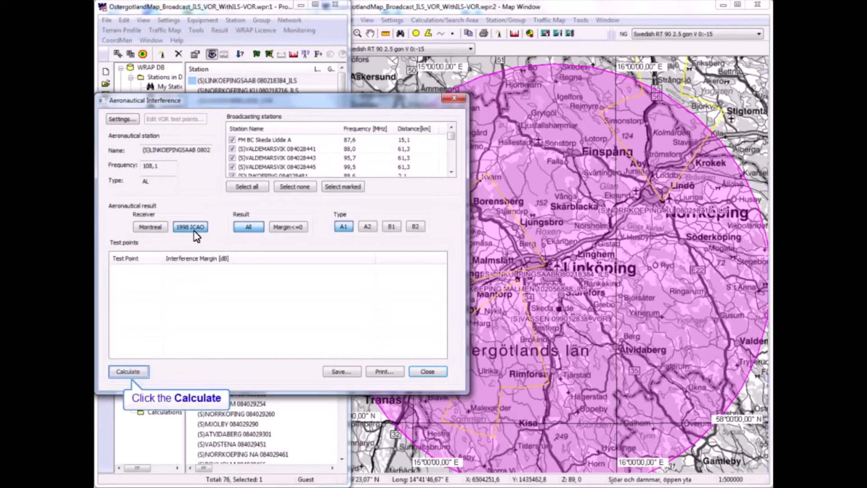
pyautogui.click(129, 373)
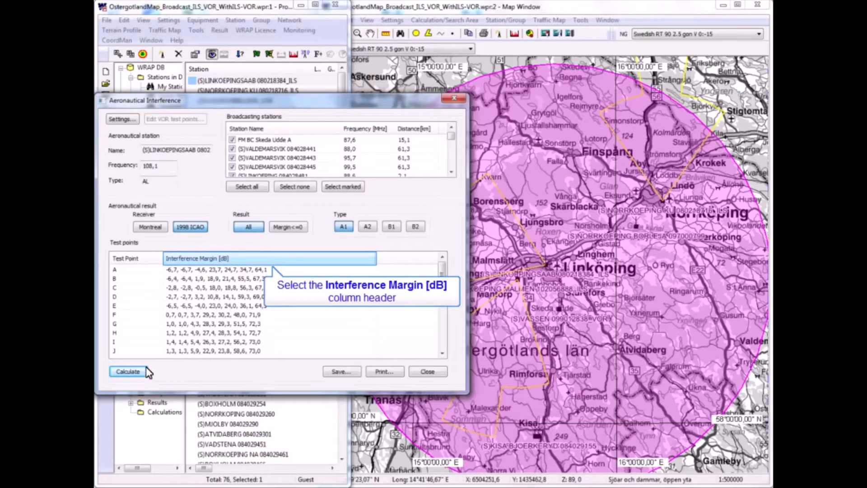
pyautogui.click(185, 257)
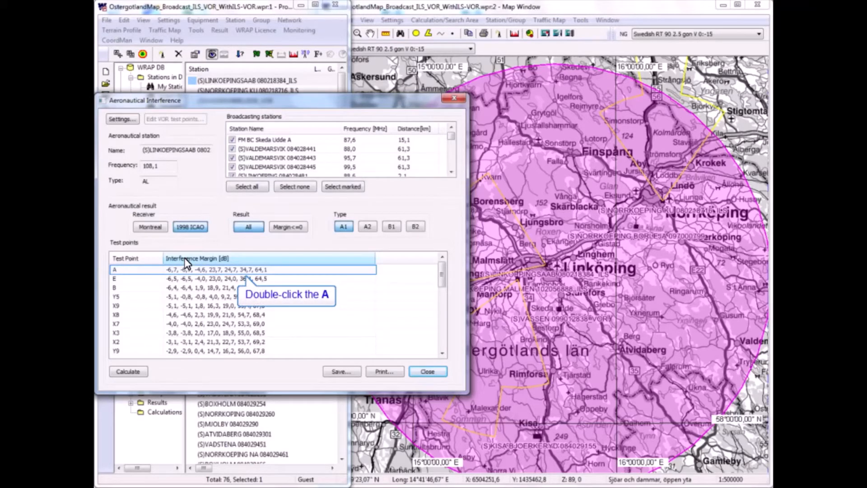
# - Examine the detail information of test point A, checking which broadcasting stations cause the individual margins, and close it
pyautogui.doubleClick(176, 270)
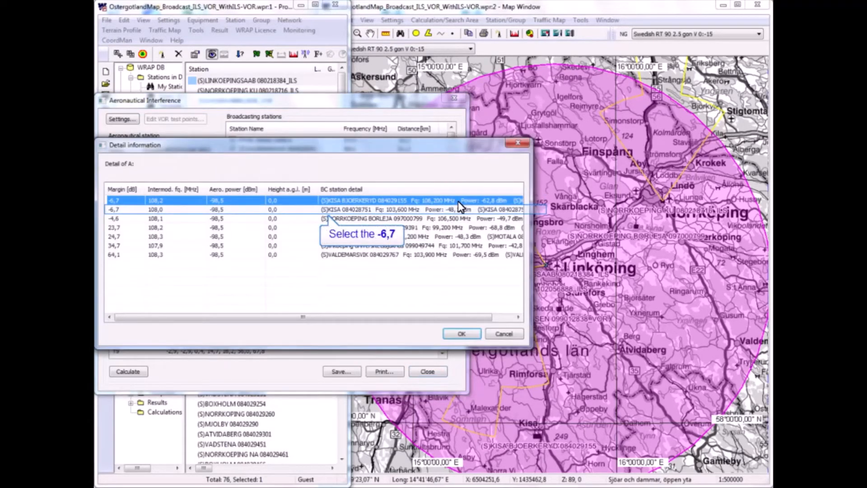
pyautogui.click(383, 209)
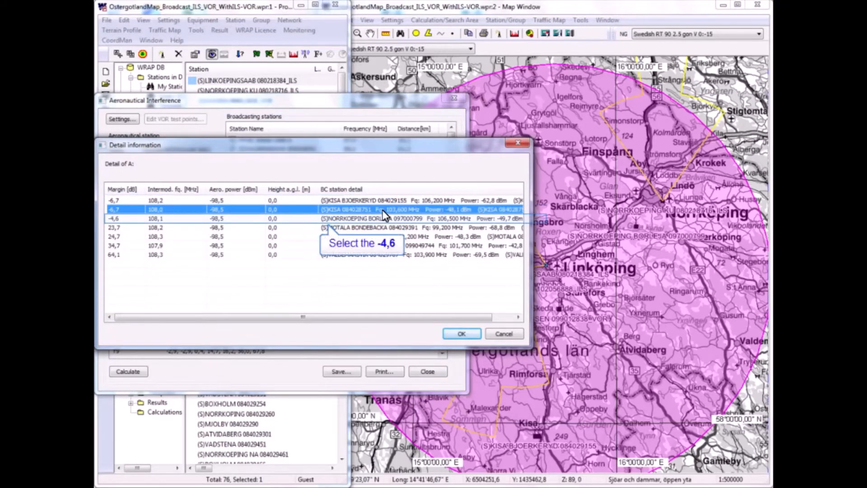
pyautogui.click(360, 217)
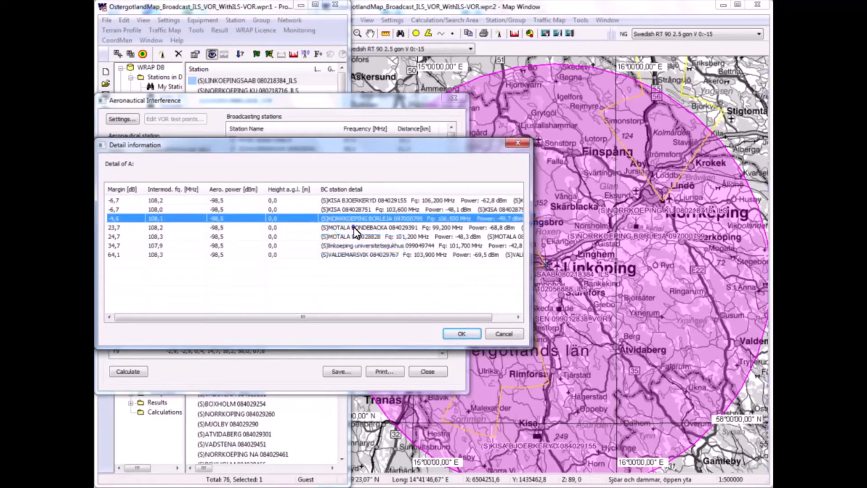
pyautogui.click(351, 244)
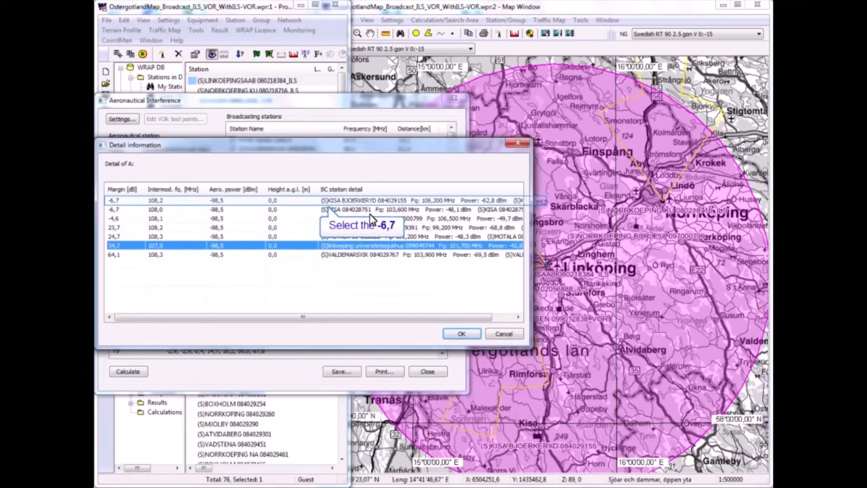
pyautogui.click(371, 201)
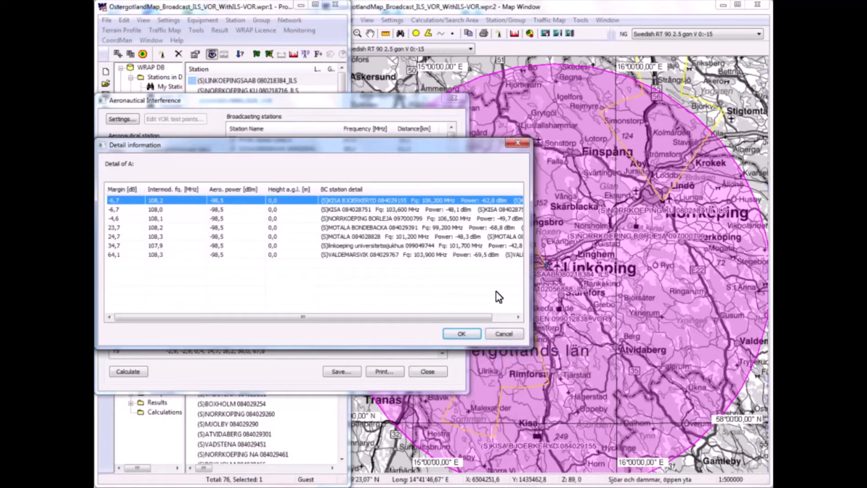
pyautogui.click(502, 334)
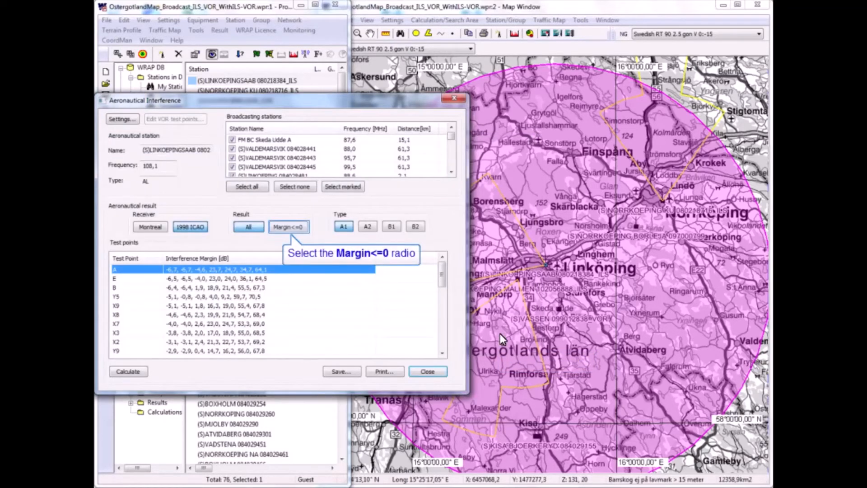
# - Limit the displayed A1 results to test points with Margin<=0 and look through the remaining list
pyautogui.click(291, 231)
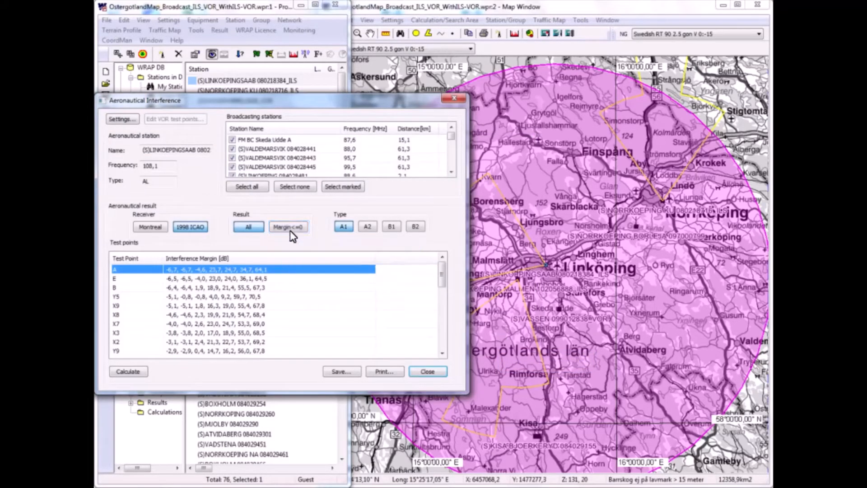
pyautogui.click(291, 227)
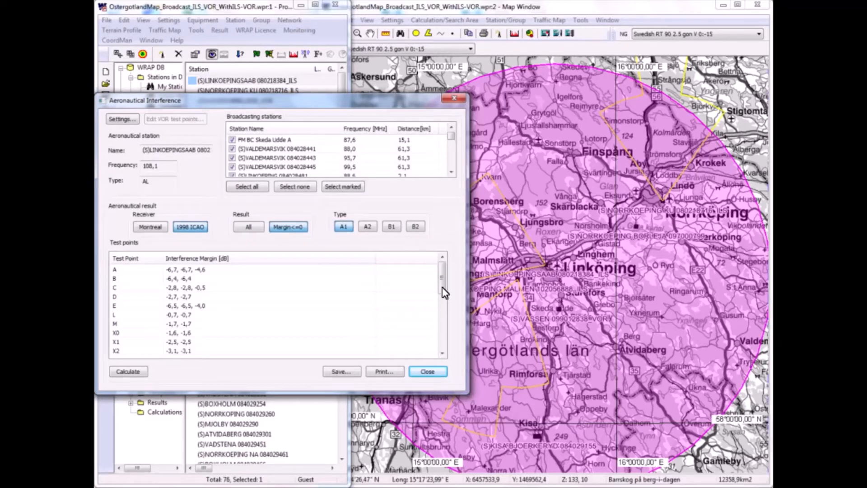
pyautogui.moveTo(442, 287)
pyautogui.mouseDown()
pyautogui.moveTo(435, 337)
pyautogui.moveTo(443, 273)
pyautogui.mouseUp()
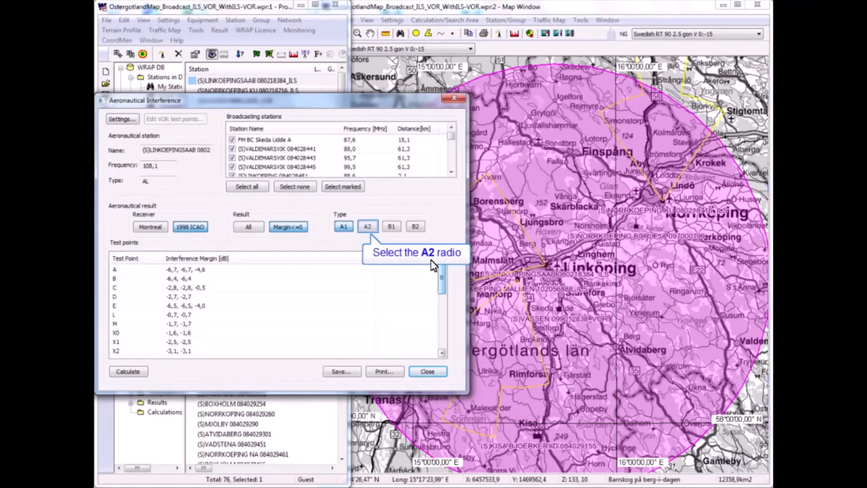
# - Check the LINKOEPINGSAAB ILS station for interference types A2, B1 and B2, and return to the A1 results
pyautogui.click(368, 227)
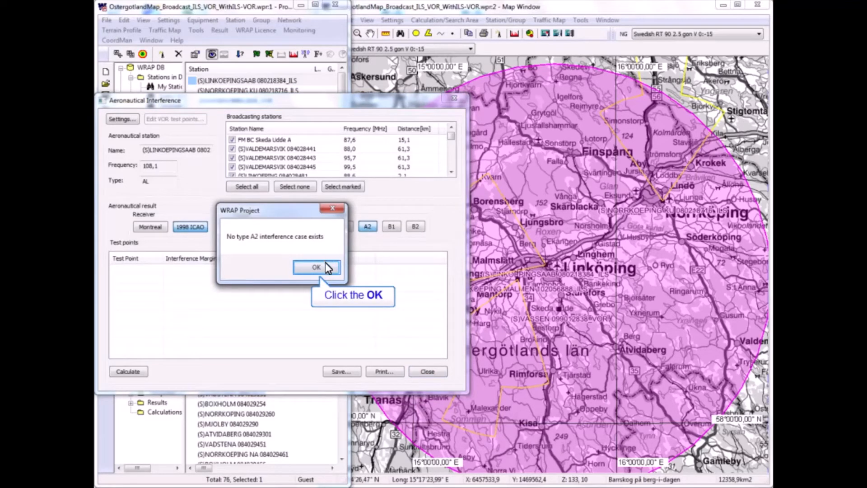
pyautogui.click(326, 262)
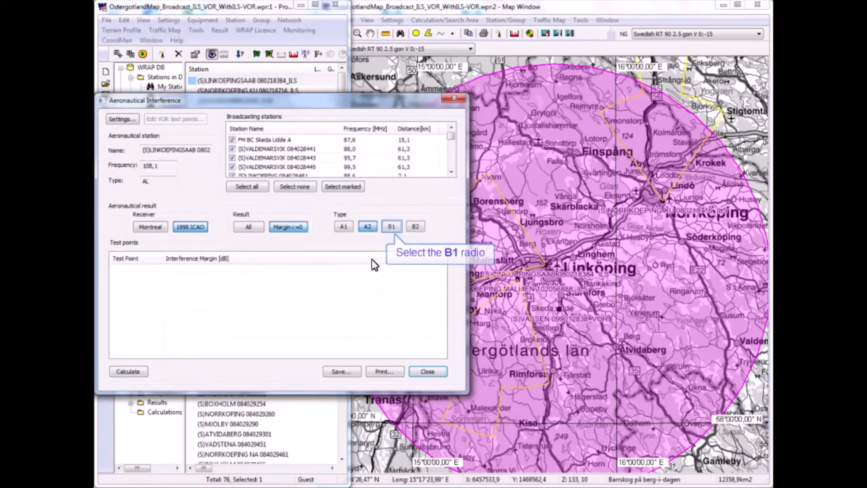
pyautogui.click(394, 228)
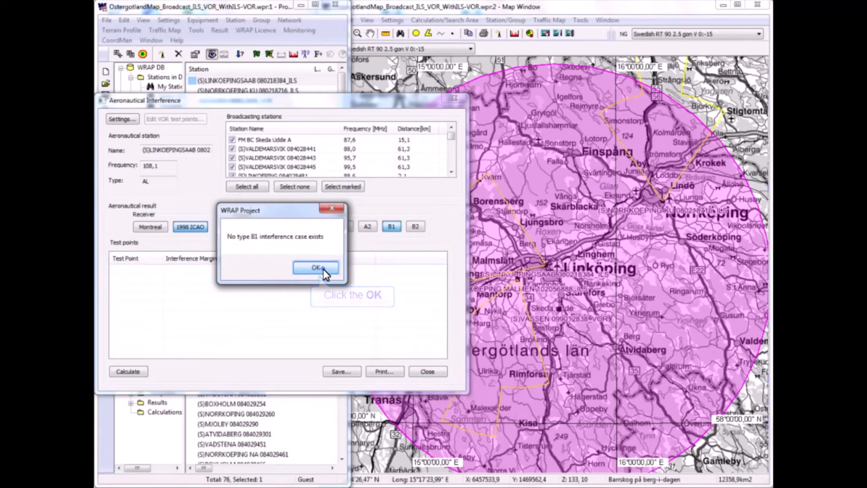
pyautogui.click(324, 268)
pyautogui.click(416, 227)
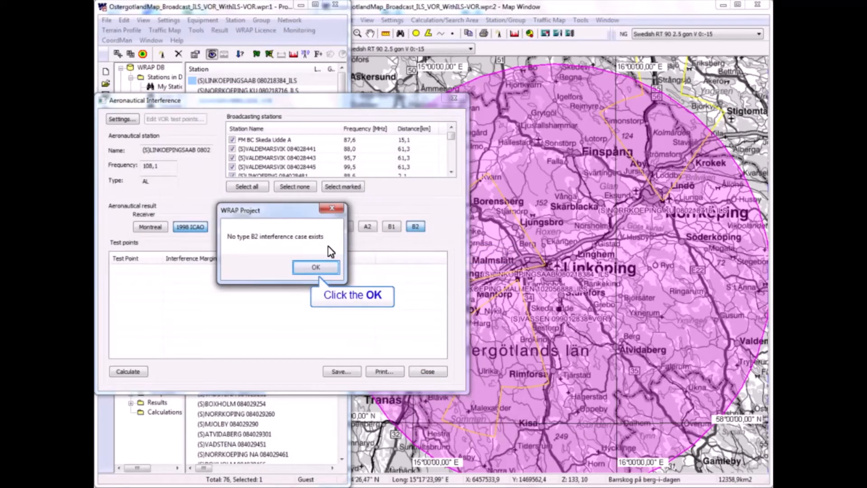
pyautogui.click(316, 268)
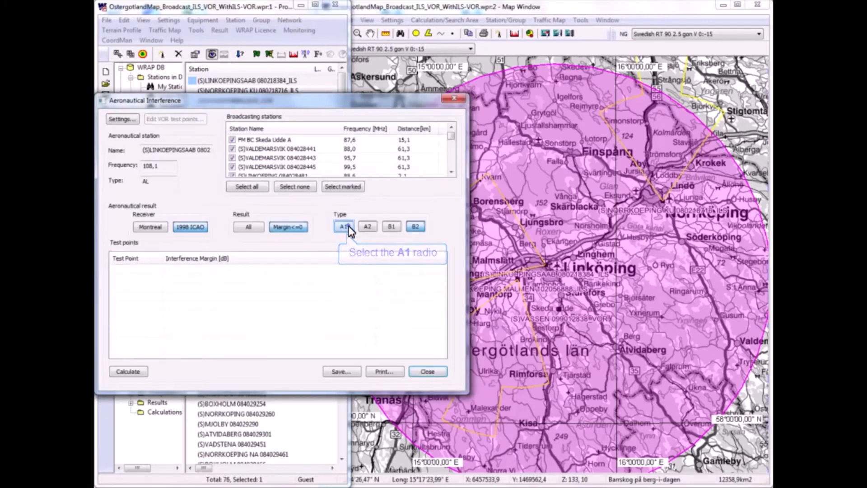
pyautogui.click(346, 227)
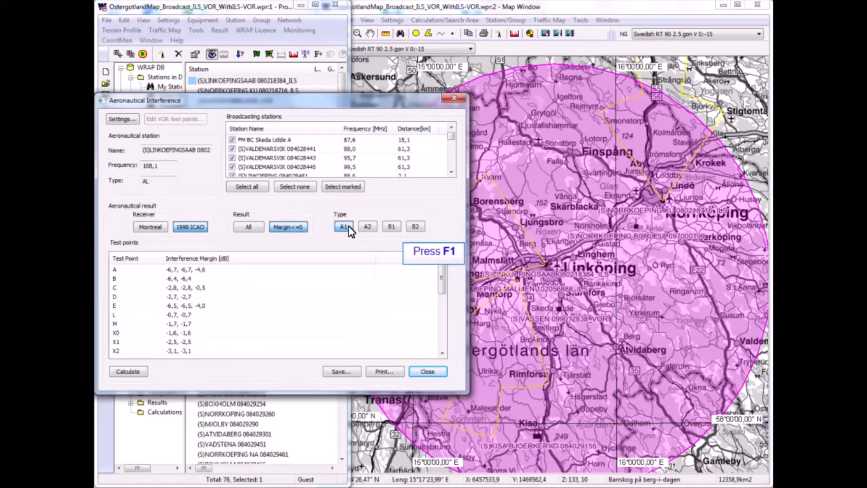
# - Read the online help on the interference types, and close both the help and the Aeronautical Interference dialog
pyautogui.press('F1')
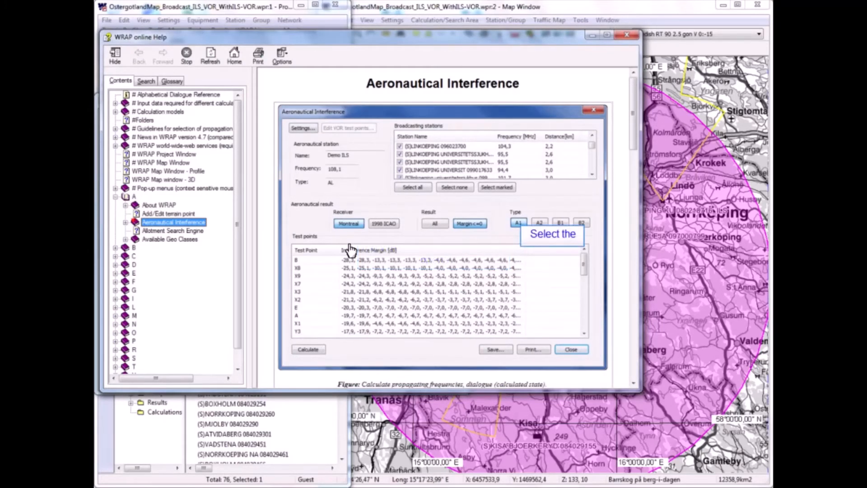
pyautogui.click(519, 226)
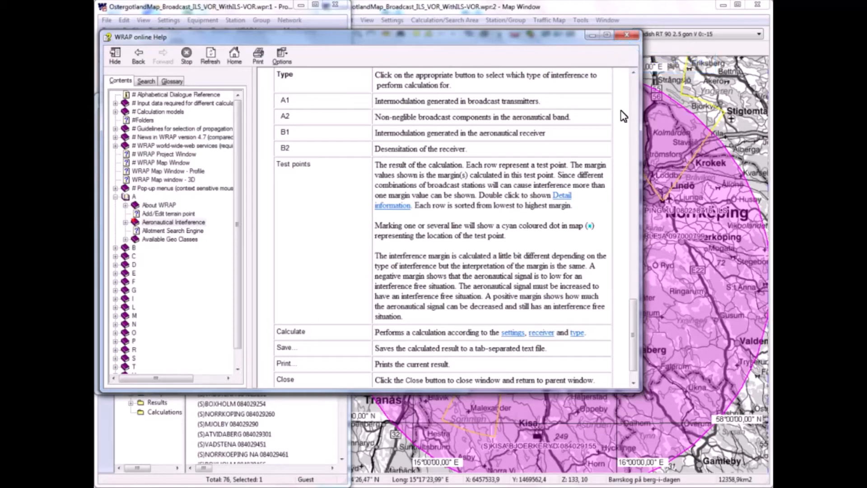
pyautogui.click(627, 36)
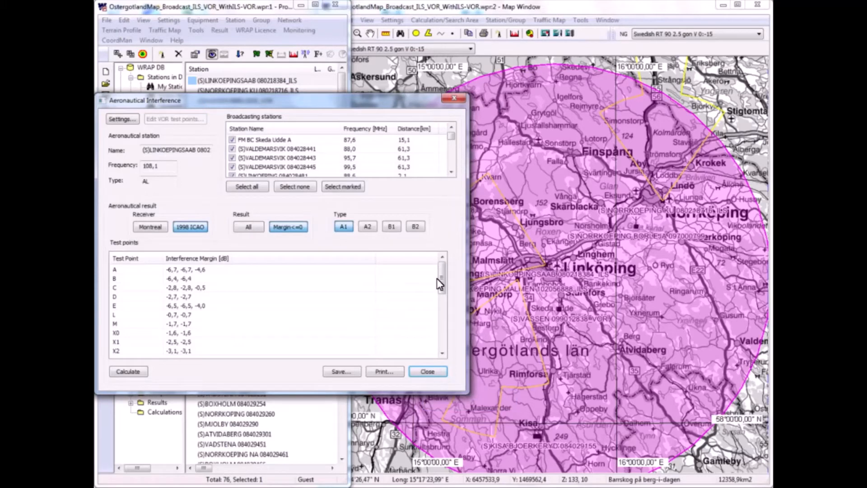
pyautogui.click(434, 372)
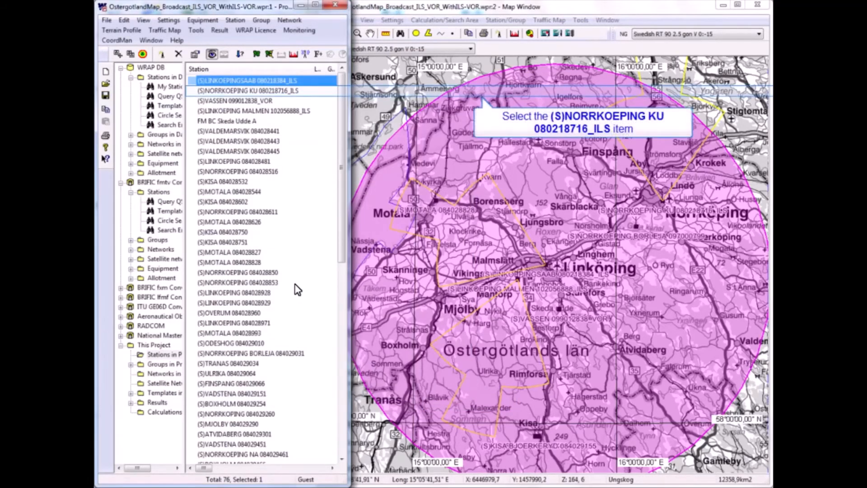
# - Calculate the A1 aeronautical interference for the (S)NORRKOEPING KU ILS station with all broadcasting stations included
pyautogui.click(261, 91)
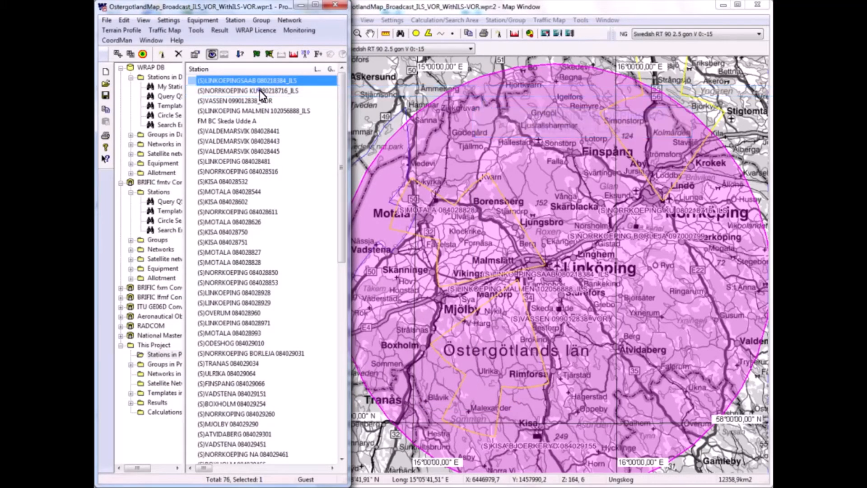
pyautogui.click(197, 31)
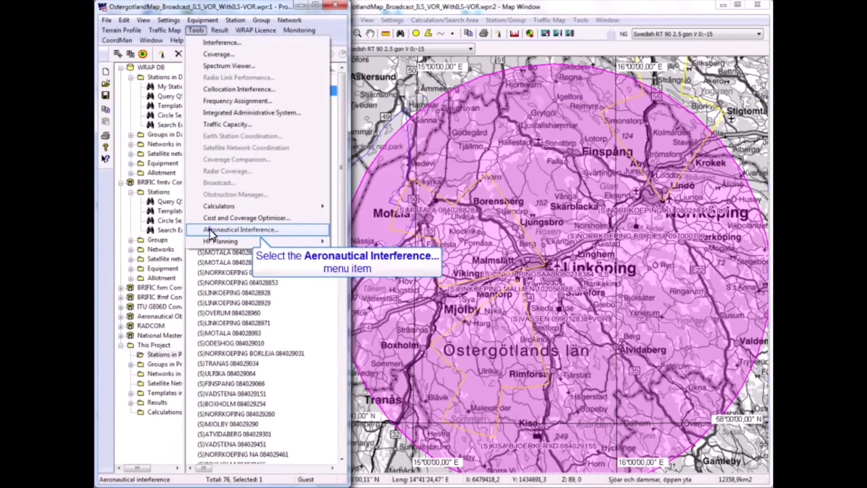
pyautogui.click(210, 229)
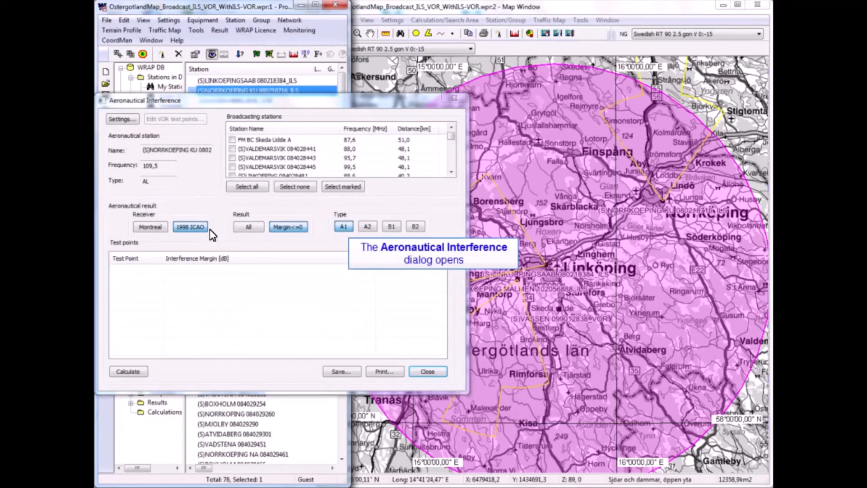
pyautogui.click(251, 187)
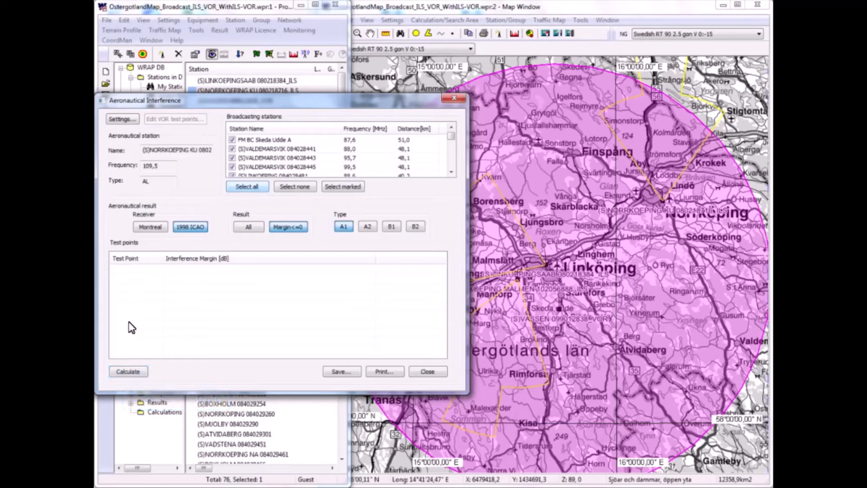
pyautogui.click(128, 373)
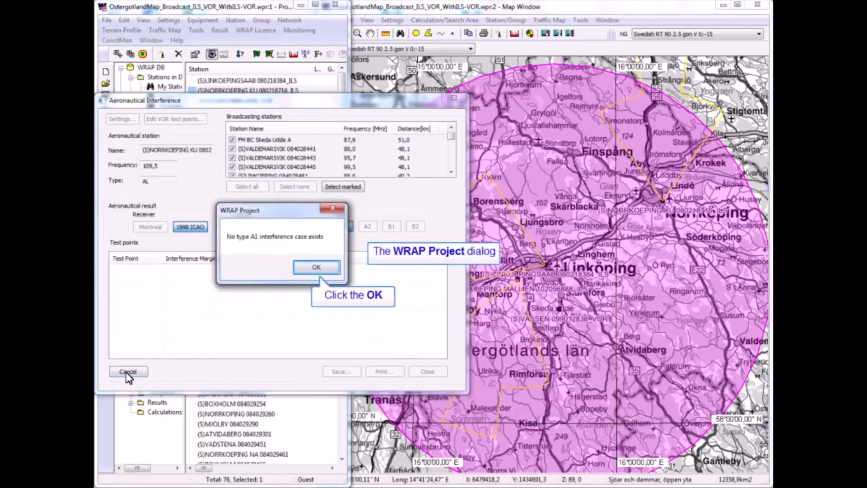
pyautogui.click(317, 267)
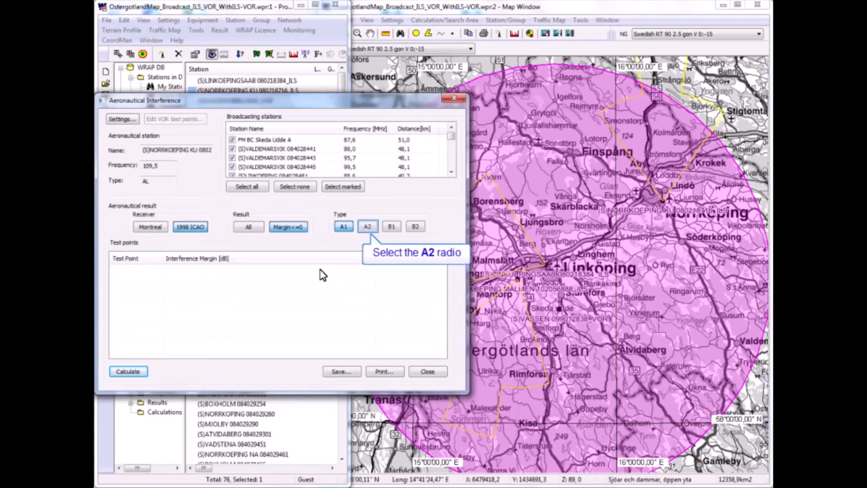
# - Check the NORRKOEPING KU ILS station for interference types A2, B1 and B2, and close the Aeronautical Interference dialog
pyautogui.click(368, 227)
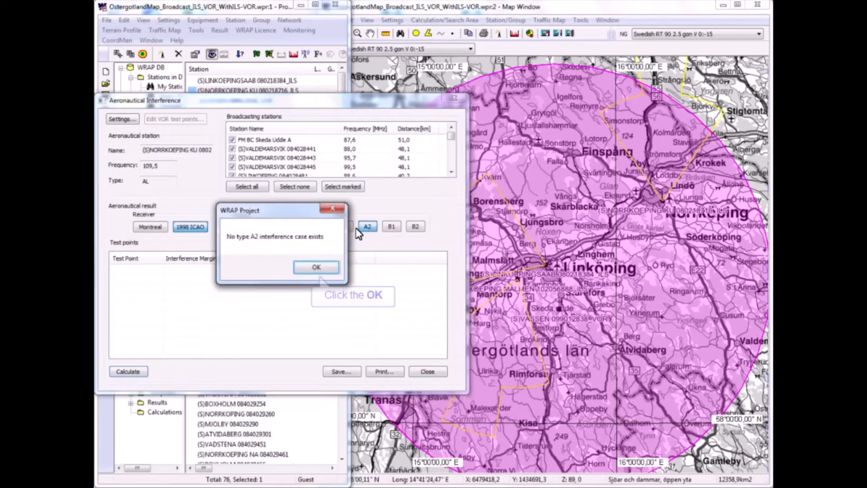
pyautogui.click(328, 267)
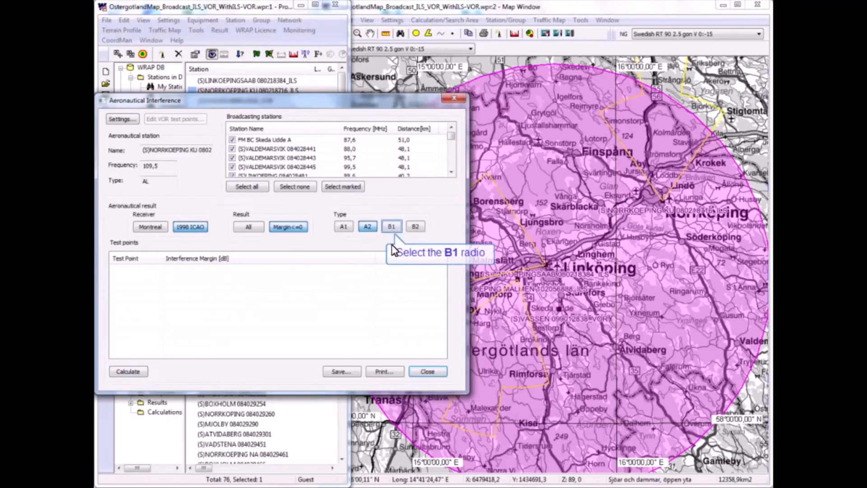
pyautogui.click(395, 228)
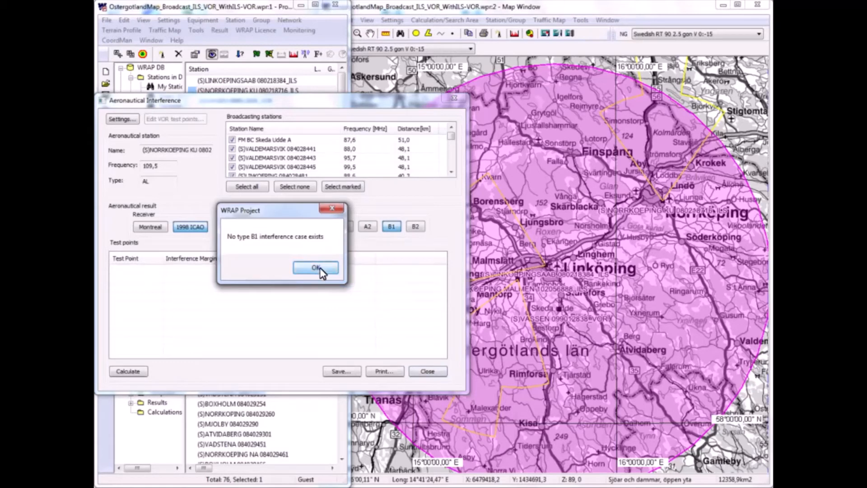
pyautogui.click(320, 268)
pyautogui.click(416, 227)
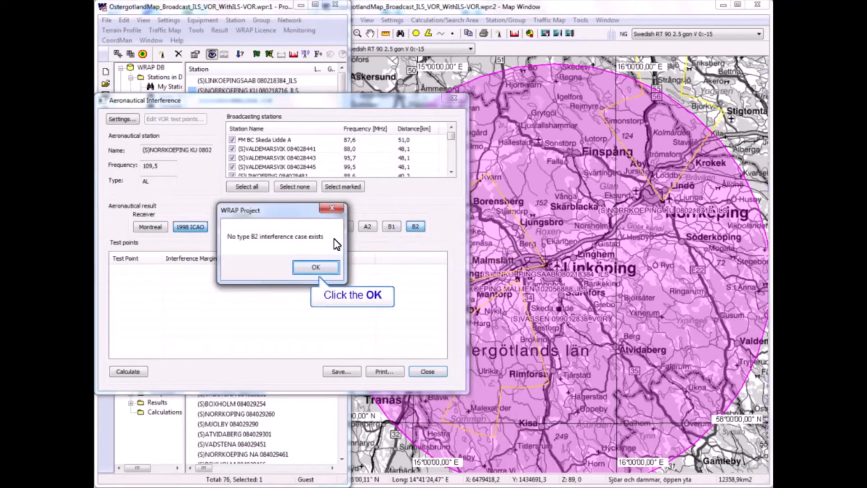
pyautogui.click(317, 266)
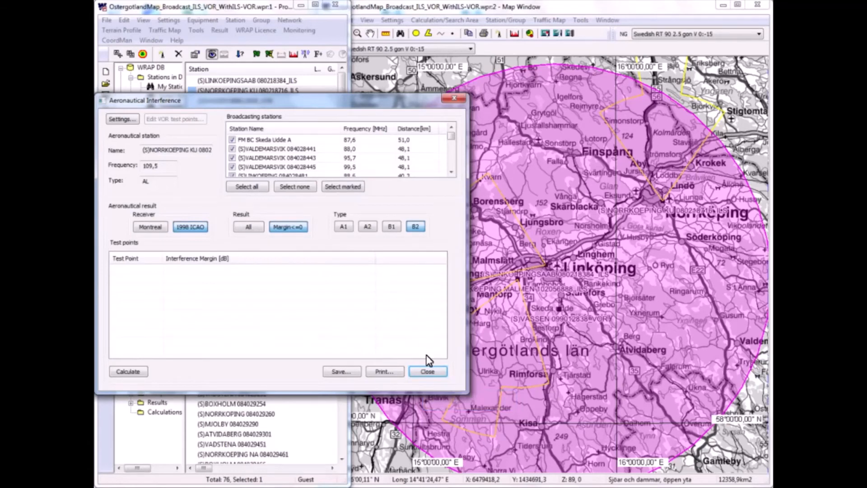
pyautogui.click(428, 371)
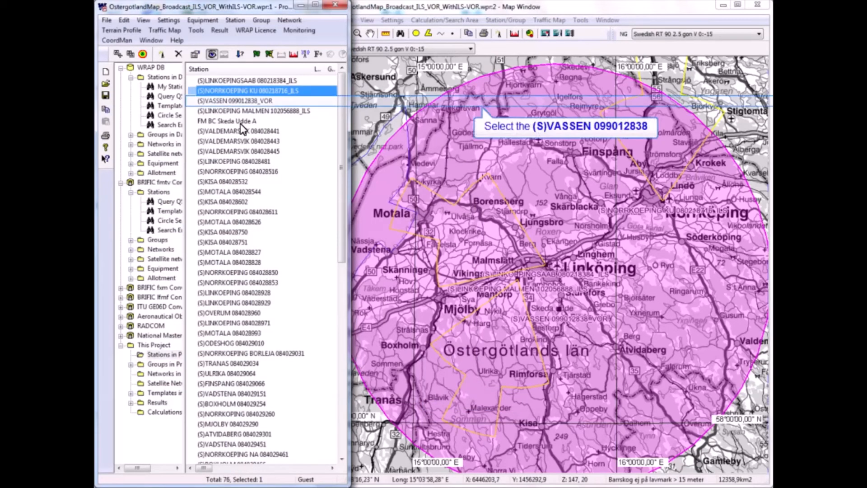
# - Calculate the B2 aeronautical interference for the (S)VASSEN 099012838_VOR station with all broadcasting stations included, and reposition the dialog above the map
pyautogui.click(221, 101)
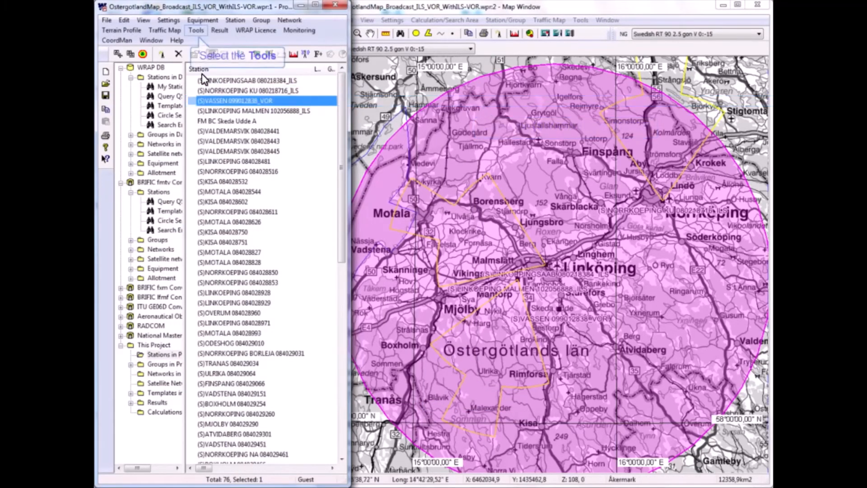
pyautogui.click(196, 30)
pyautogui.click(217, 229)
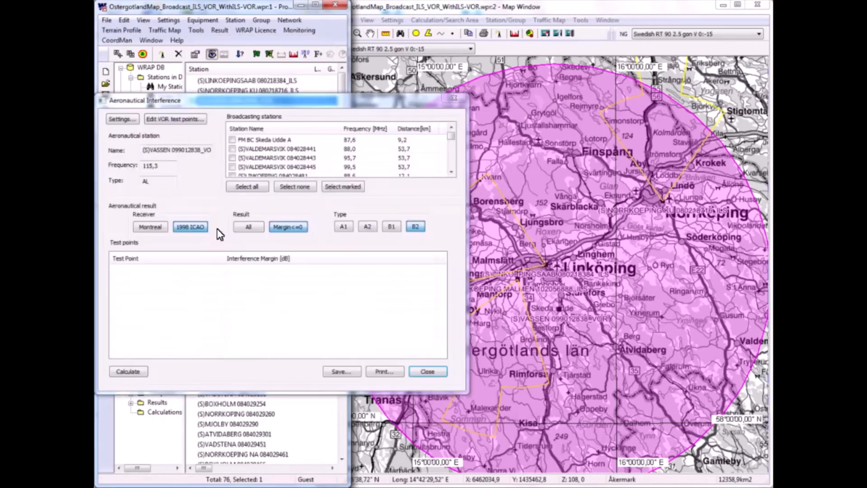
pyautogui.click(247, 186)
pyautogui.click(129, 372)
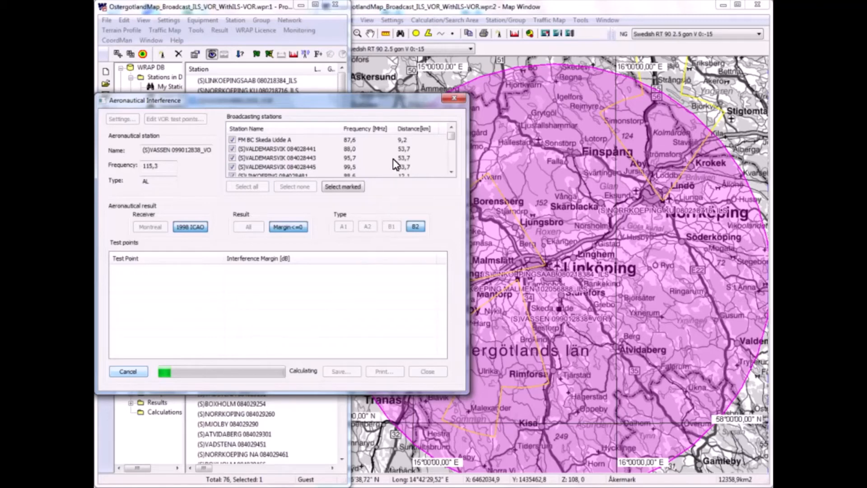
pyautogui.moveTo(399, 103); pyautogui.dragTo(322, 23)
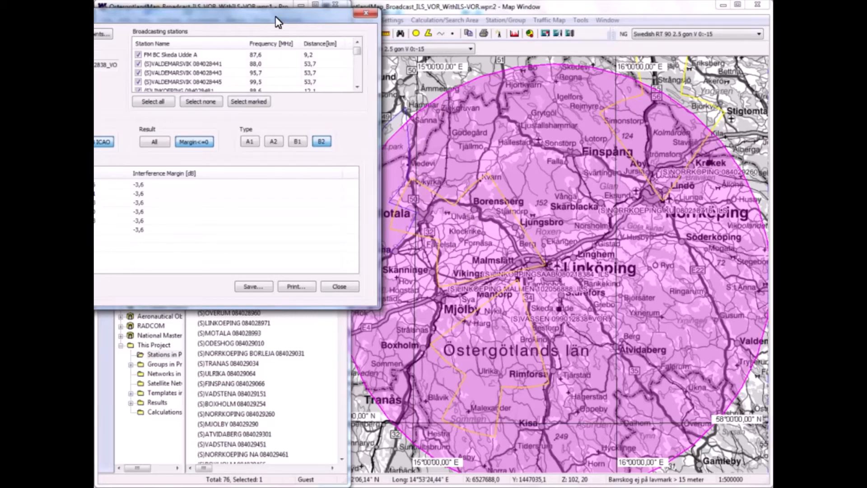
pyautogui.moveTo(277, 21); pyautogui.dragTo(401, 21)
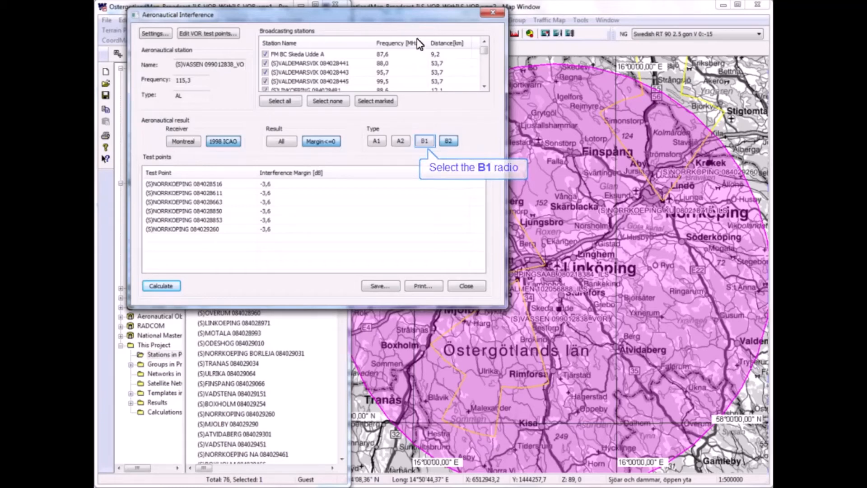
# - Check the VASSEN VOR station for interference types B1 and A2, and display the A1 results
pyautogui.click(426, 143)
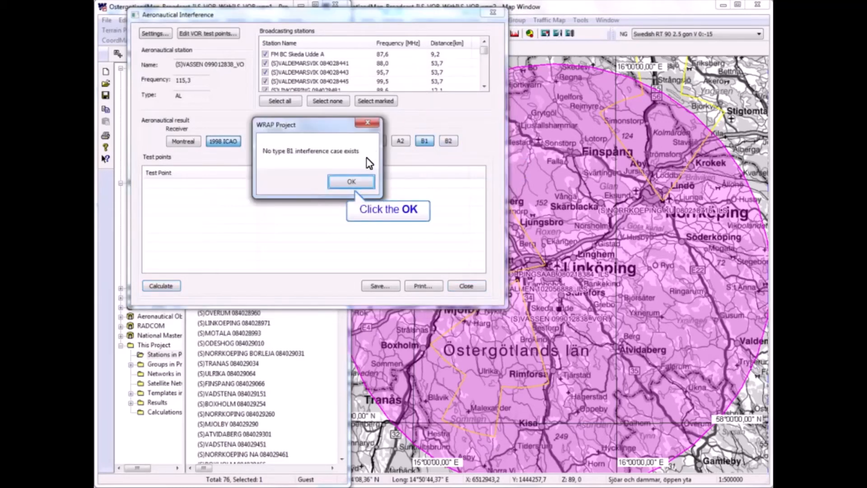
pyautogui.click(356, 182)
pyautogui.click(401, 142)
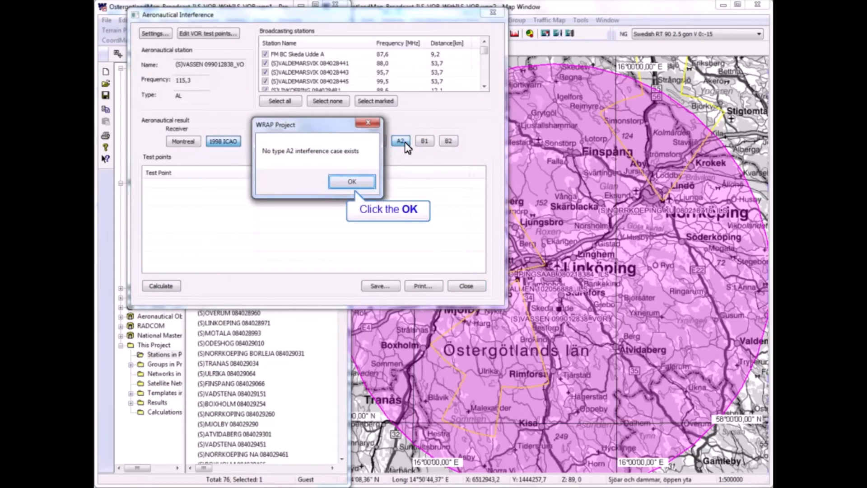
pyautogui.click(353, 183)
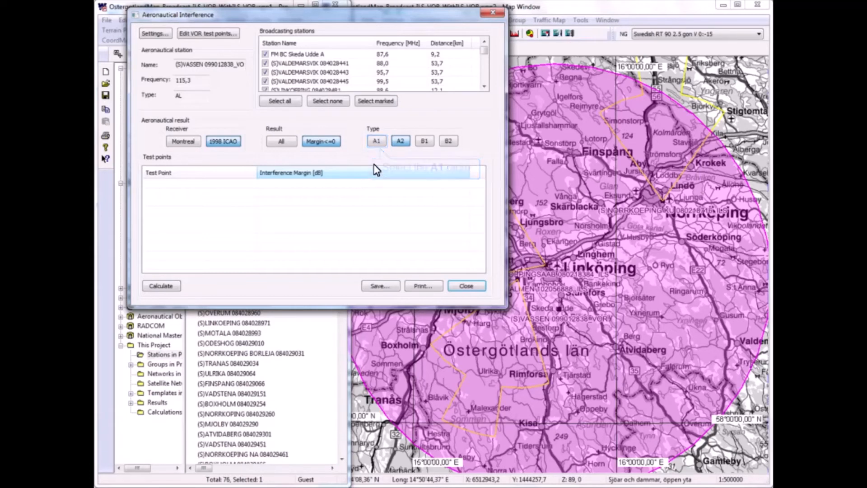
pyautogui.click(377, 142)
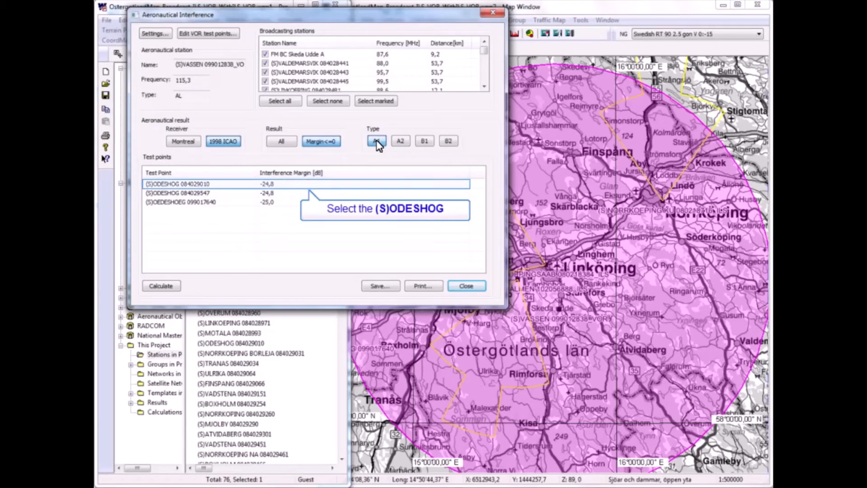
# - Examine the A1 detail information of test point (S)ODESHOG 084029010 and close it
pyautogui.click(269, 186)
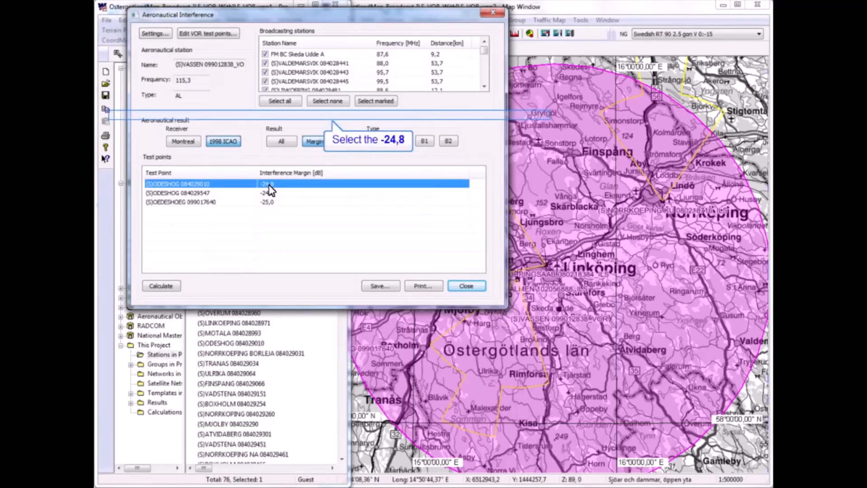
pyautogui.click(346, 113)
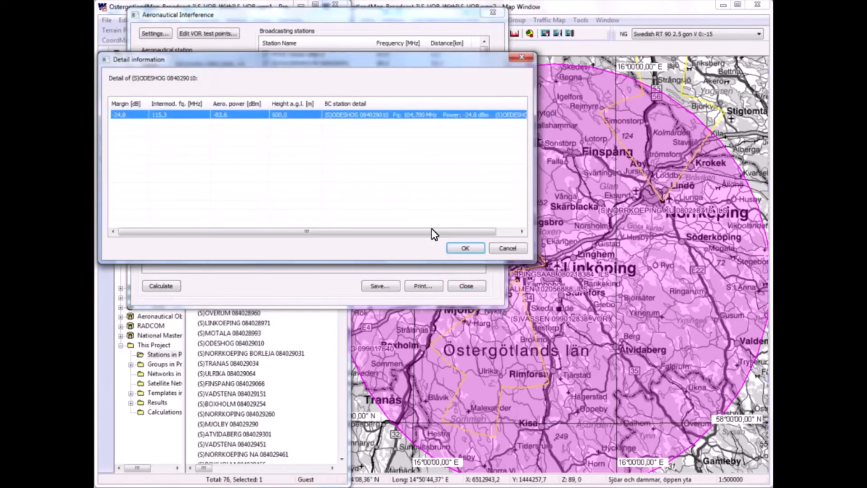
pyautogui.moveTo(432, 229); pyautogui.dragTo(322, 232)
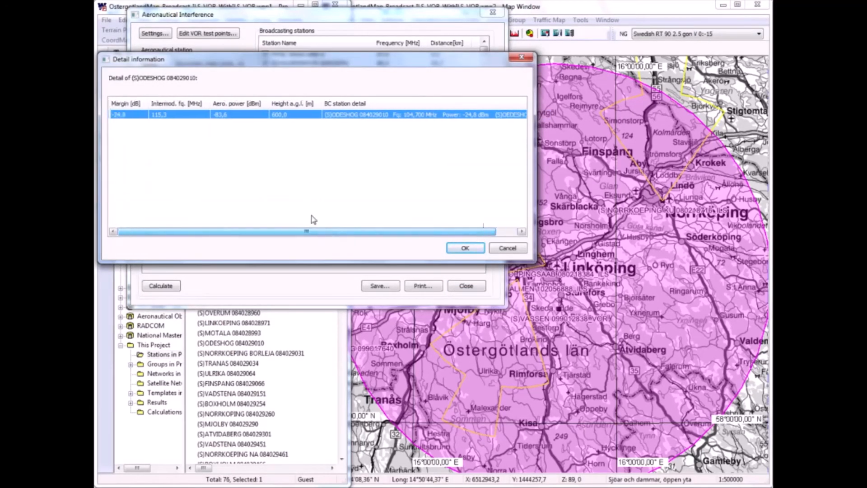
pyautogui.click(509, 248)
# - Examine the A1 details of test point (S)ODESHOG 084029547, select (S)OEDESHOEG 099017640, and close the Aeronautical Interference dialog
pyautogui.click(166, 192)
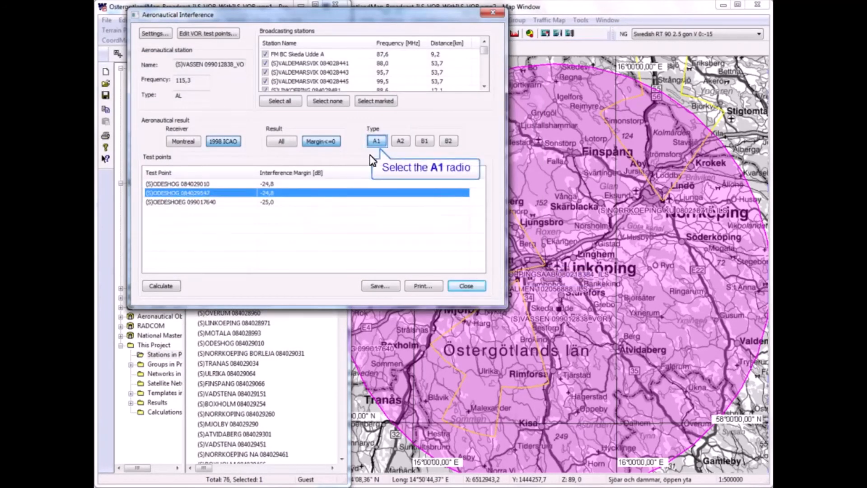
pyautogui.click(376, 141)
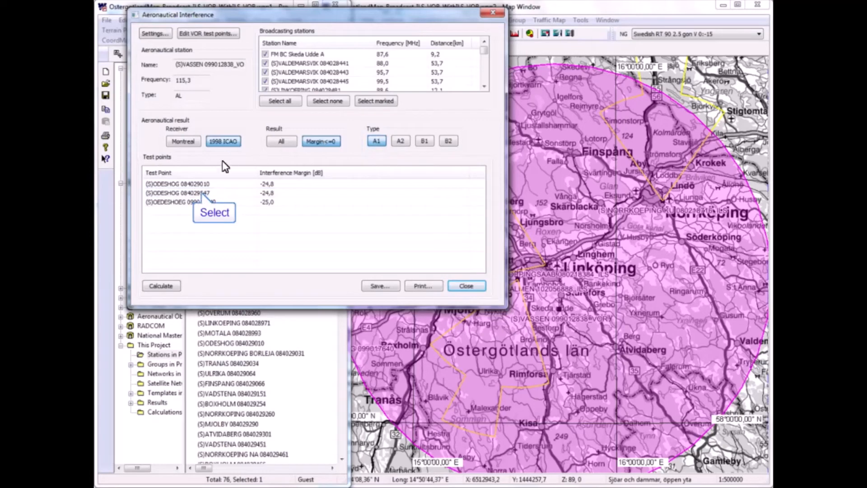
pyautogui.doubleClick(199, 192)
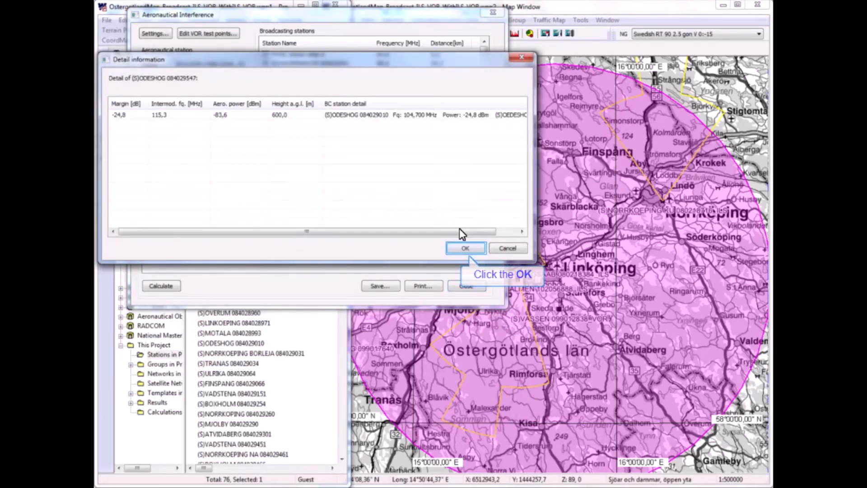
pyautogui.click(468, 247)
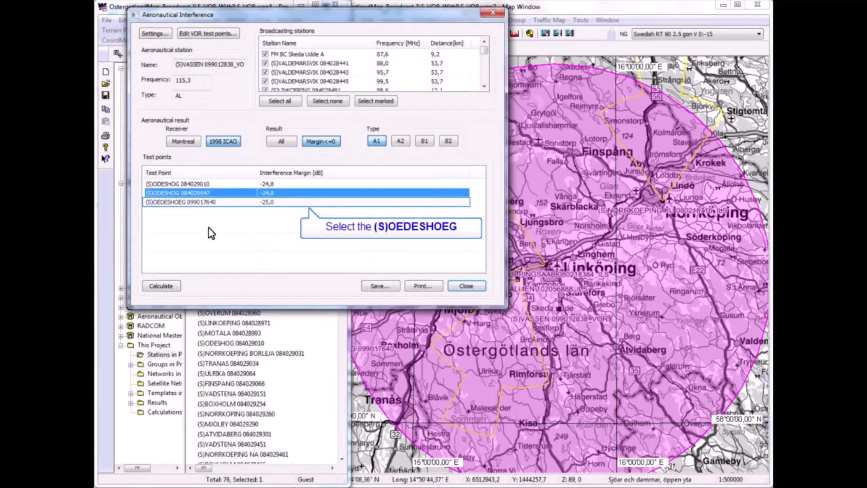
pyautogui.click(176, 203)
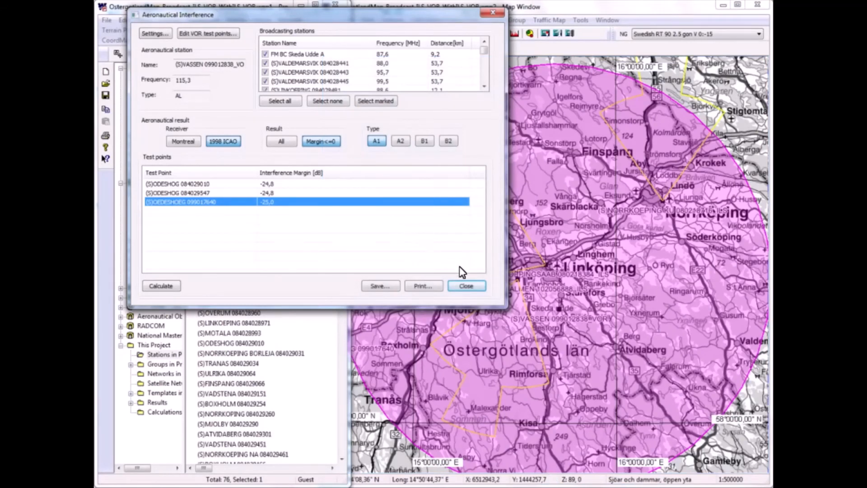
pyautogui.click(465, 286)
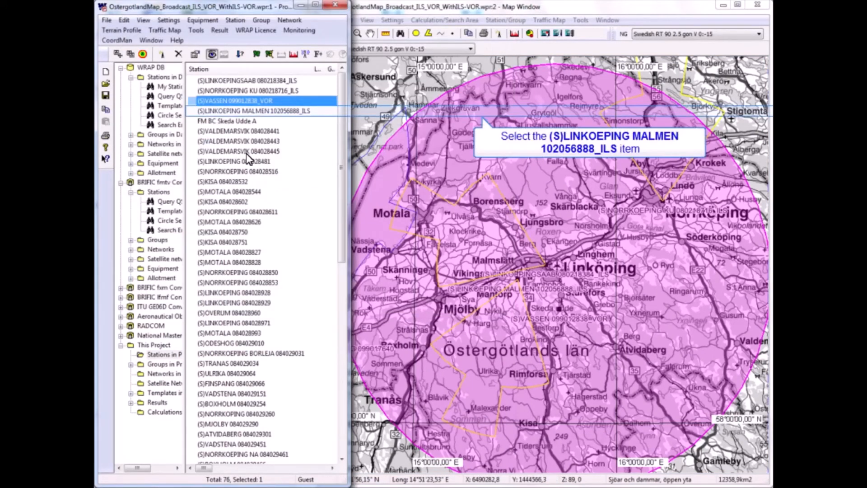
# - View the station properties of (S)LINKOEPING MALMEN 102056888_ILS and close them without changes
pyautogui.click(244, 111)
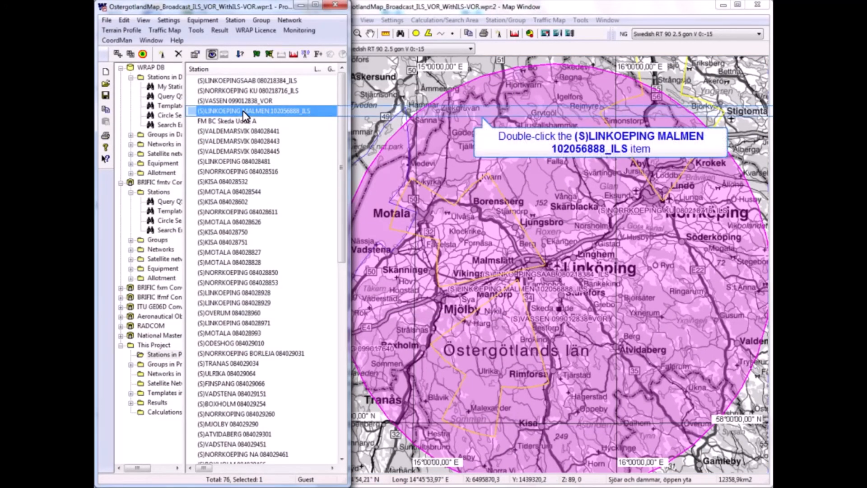
pyautogui.doubleClick(244, 112)
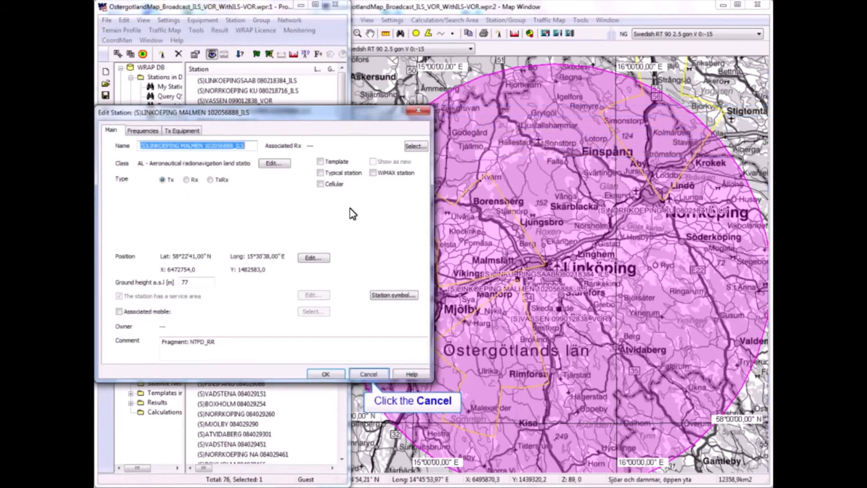
pyautogui.click(369, 374)
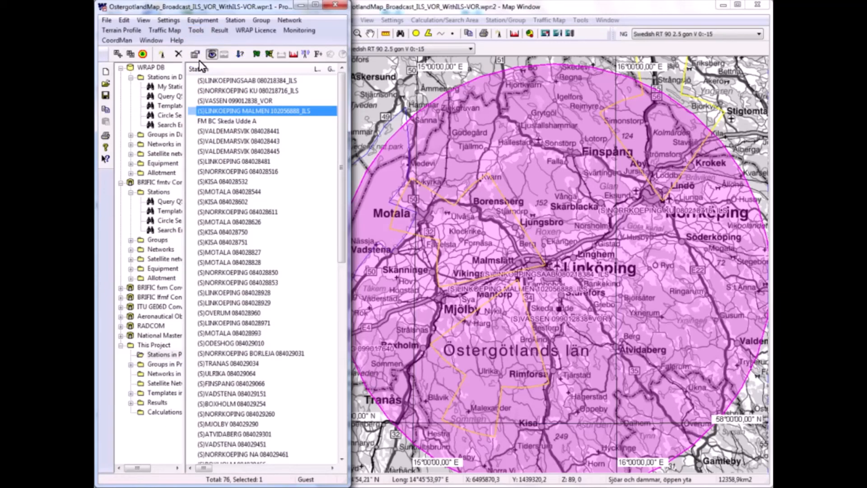
# - Calculate the A1 aeronautical interference for the LINKOEPING MALMEN ILS station with all broadcasting stations, and sort the test points by interference margin, worst first
pyautogui.click(199, 31)
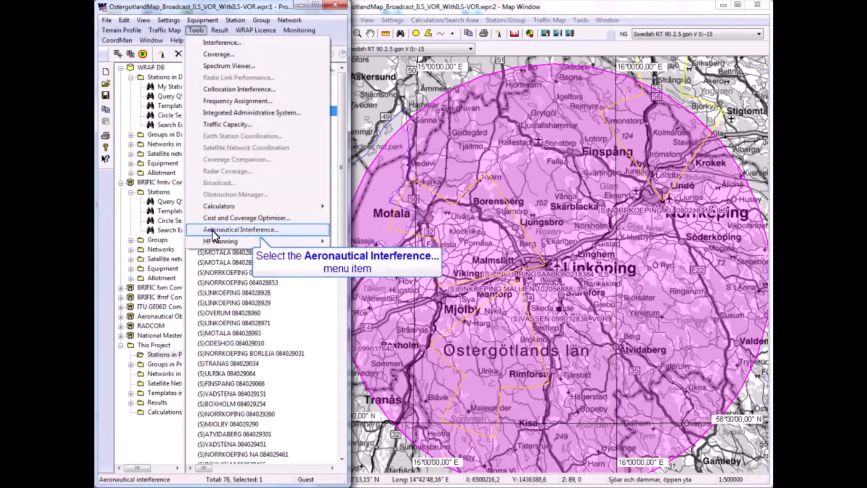
pyautogui.click(213, 231)
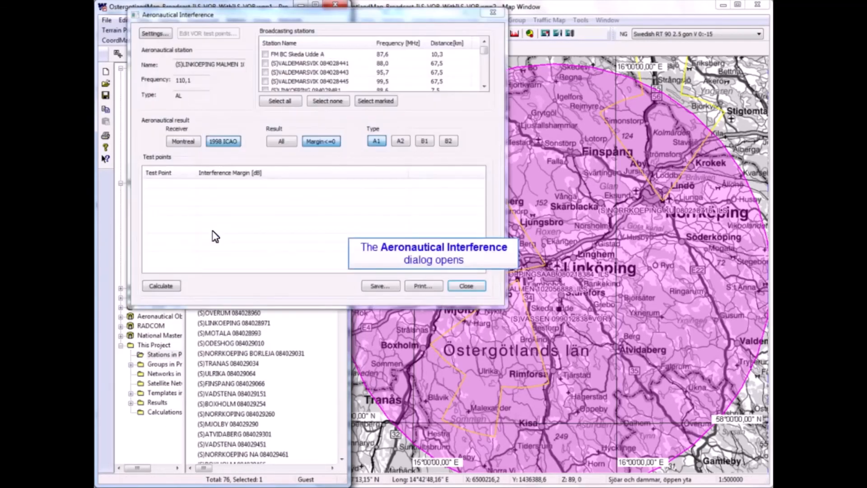
pyautogui.click(280, 101)
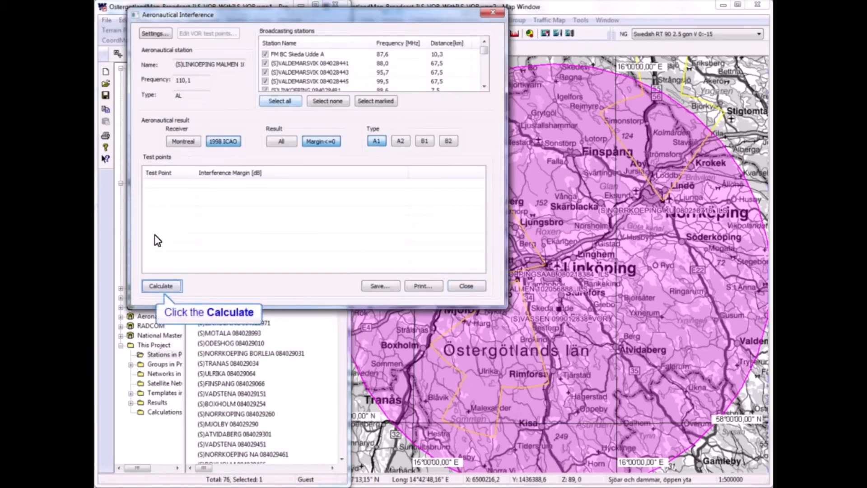
pyautogui.click(155, 288)
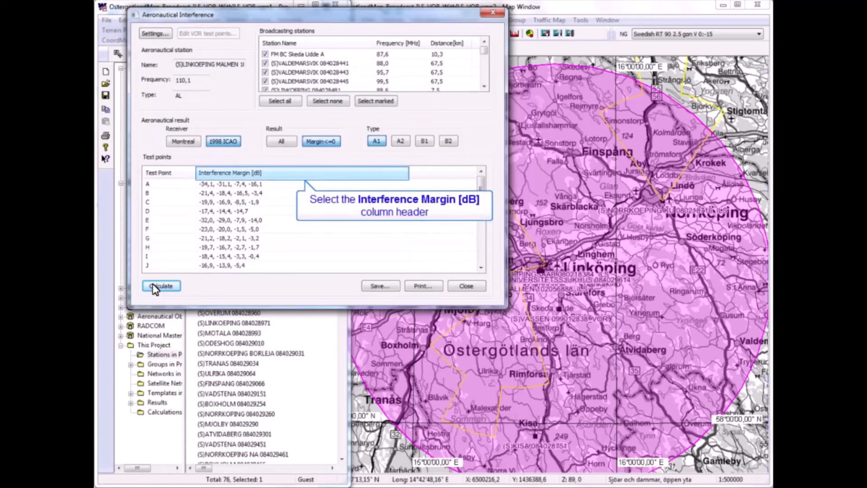
pyautogui.click(228, 174)
pyautogui.click(228, 173)
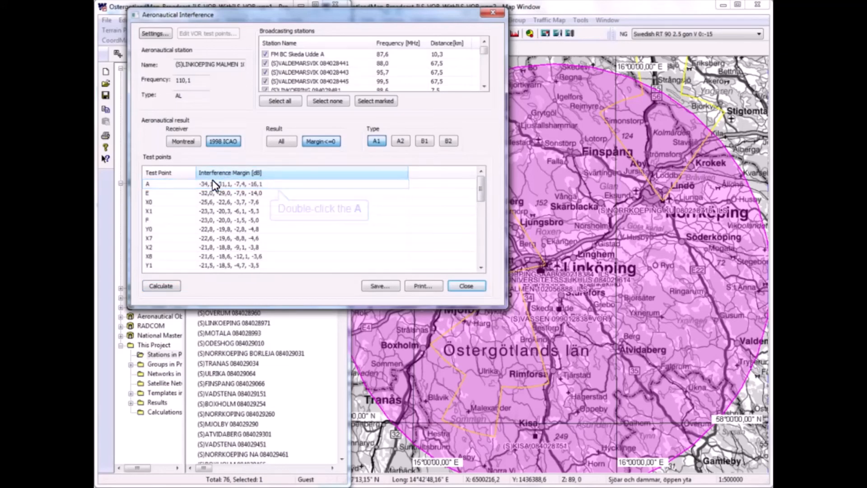
# - Examine the detail information of test point A, widening the BC station detail column to read all contributing broadcasting stations' frequencies and powers
pyautogui.doubleClick(212, 183)
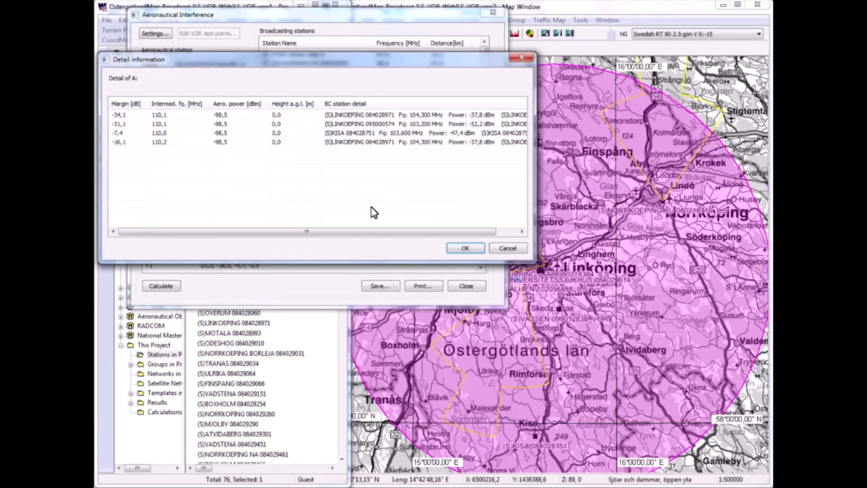
pyautogui.click(463, 249)
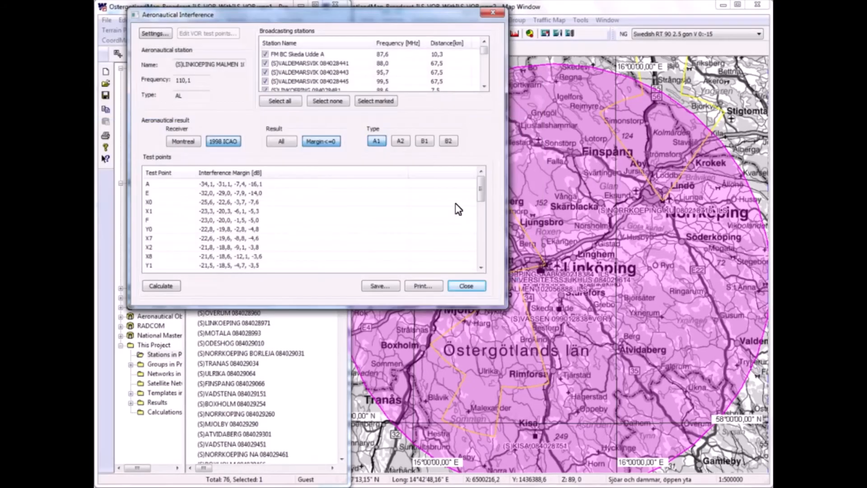
pyautogui.click(408, 116)
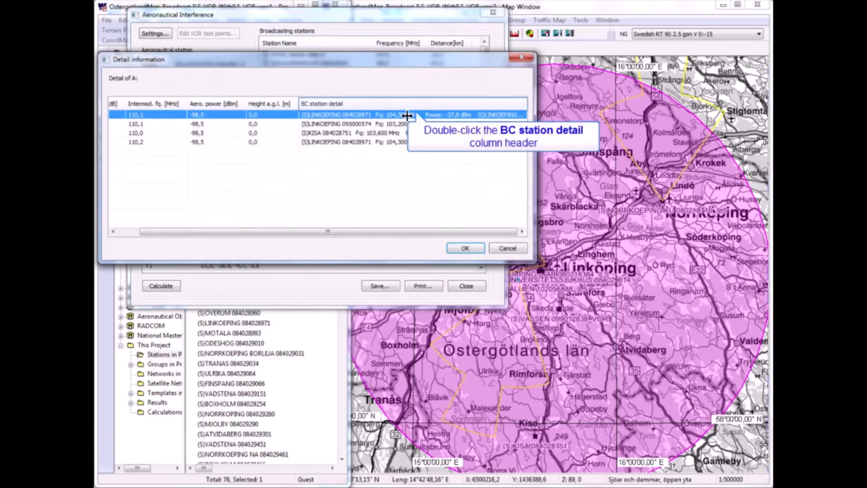
pyautogui.doubleClick(527, 105)
pyautogui.moveTo(299, 231); pyautogui.dragTo(373, 231)
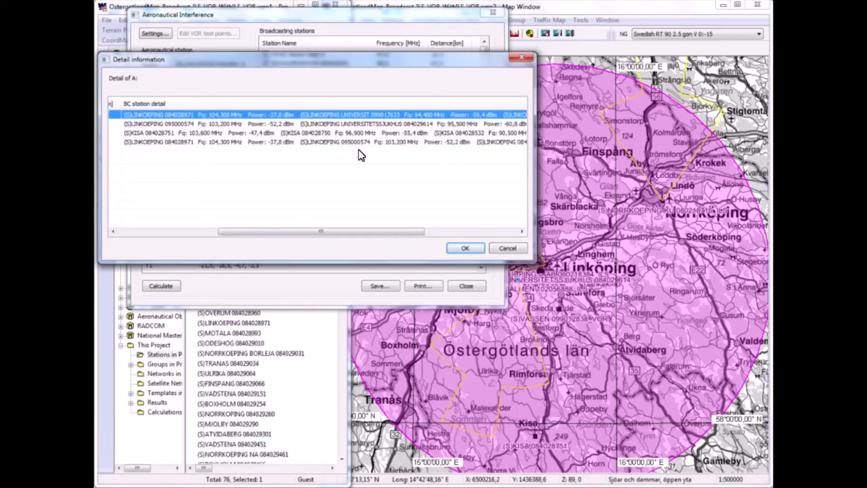
pyautogui.moveTo(400, 233); pyautogui.dragTo(291, 240)
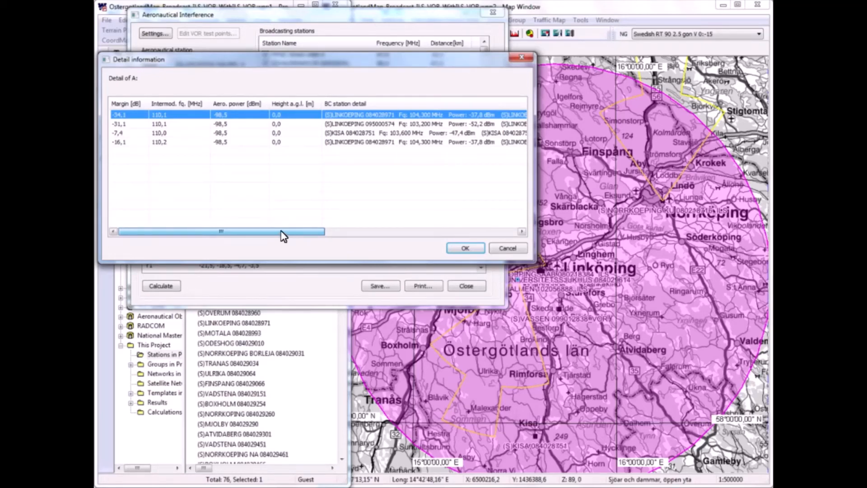
pyautogui.moveTo(283, 236); pyautogui.dragTo(341, 236)
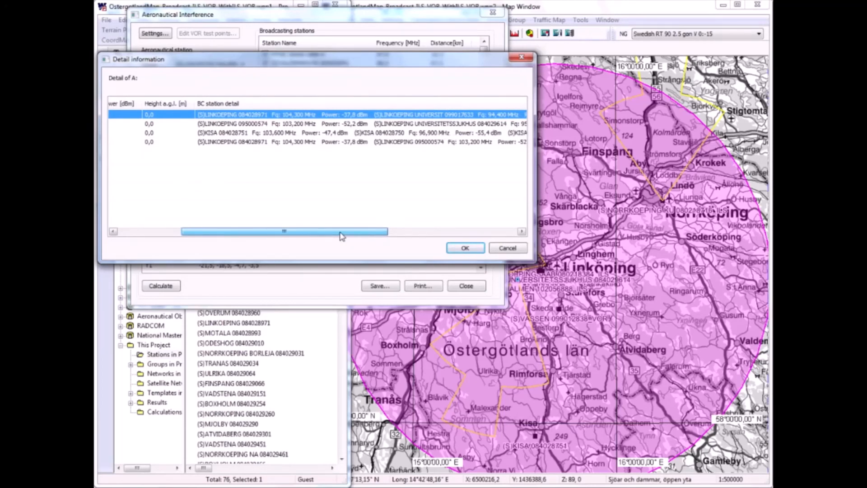
pyautogui.moveTo(341, 236); pyautogui.dragTo(470, 223)
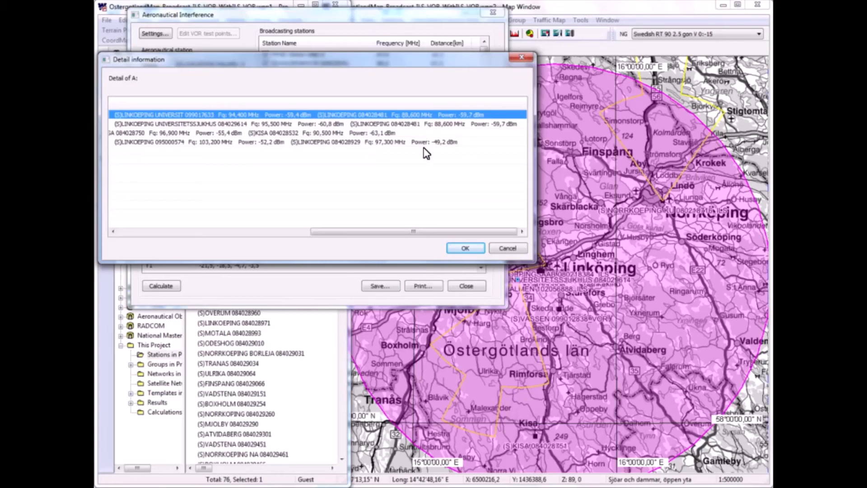
pyautogui.moveTo(430, 233); pyautogui.dragTo(139, 227)
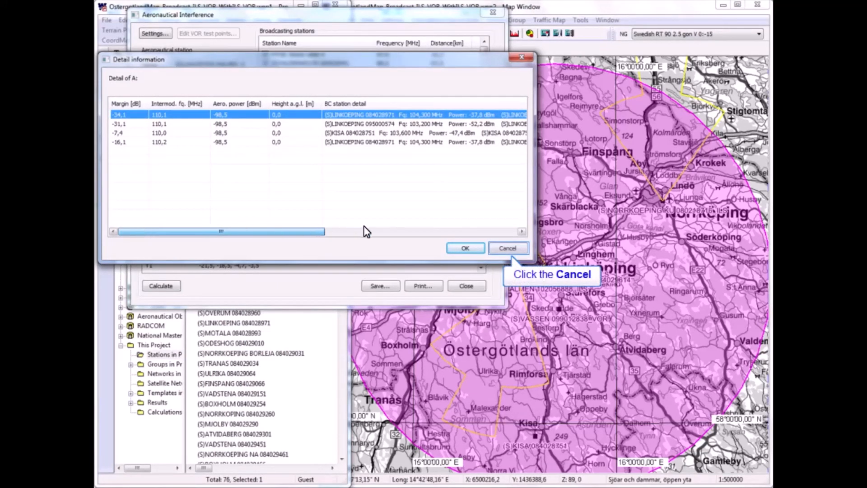
pyautogui.click(497, 248)
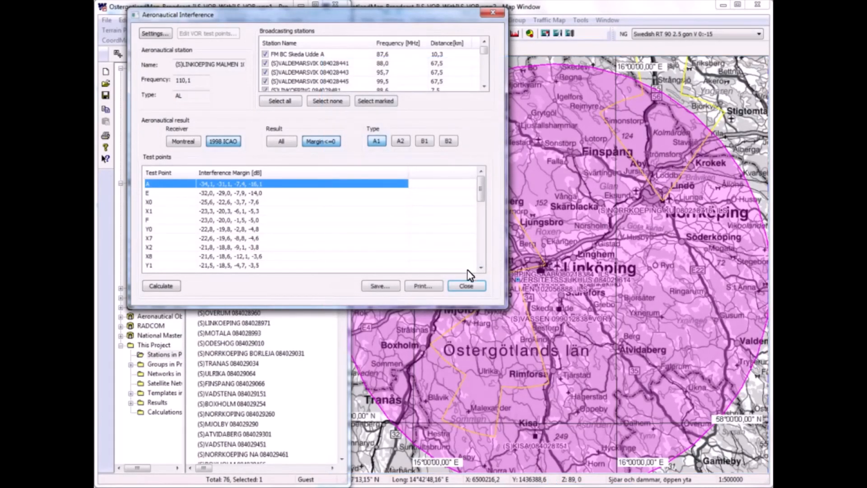
# - Close the Aeronautical Interference dialog and narrow the project window to uncover more of the map
pyautogui.click(467, 286)
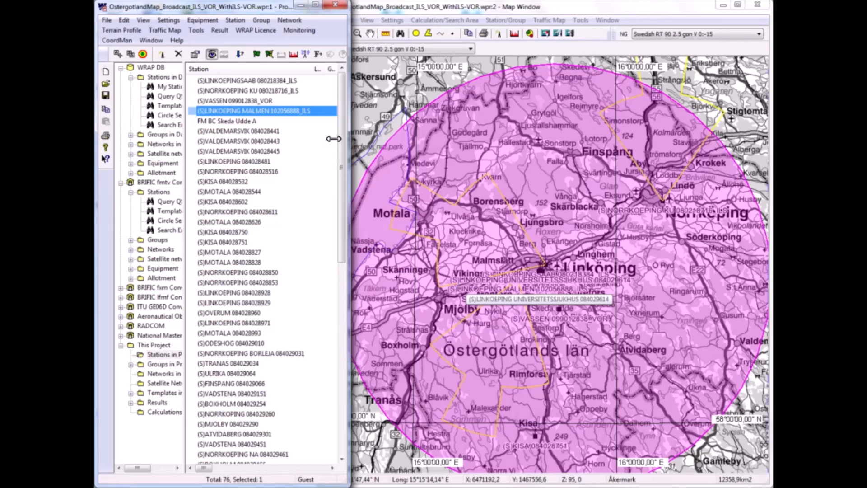
pyautogui.moveTo(334, 132); pyautogui.dragTo(316, 122)
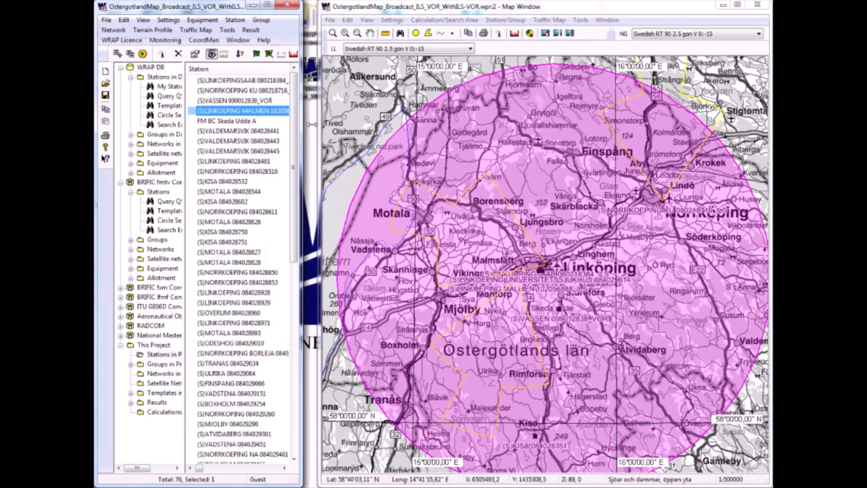